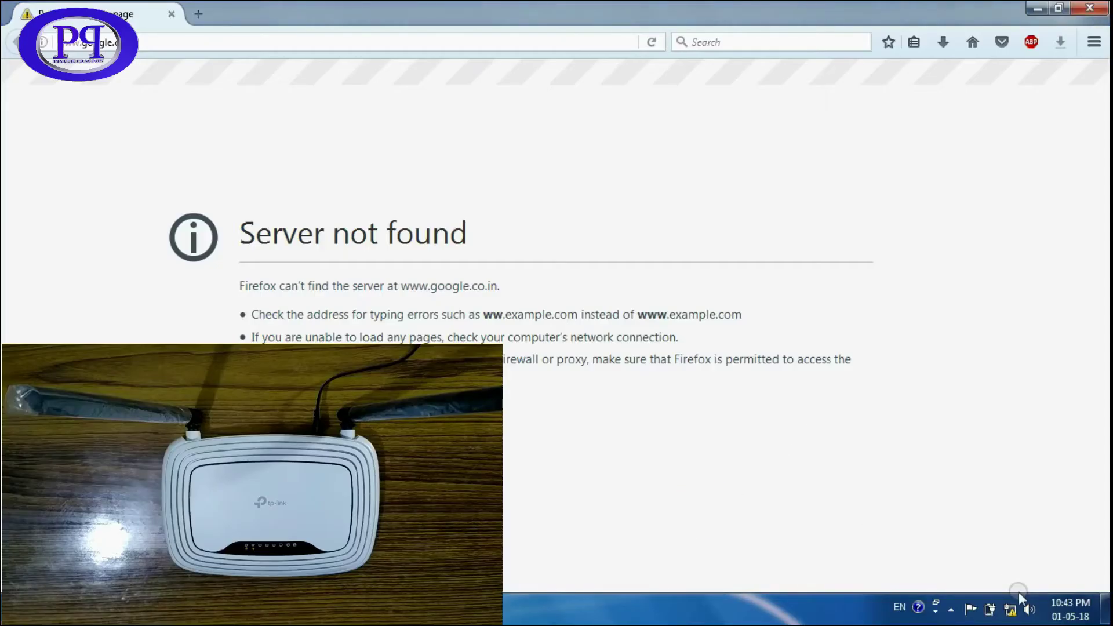
Step: Connect to the TP-LINK_A364 Wi-Fi network, toggling automatic connection and entering its security key
left_click(1009, 608)
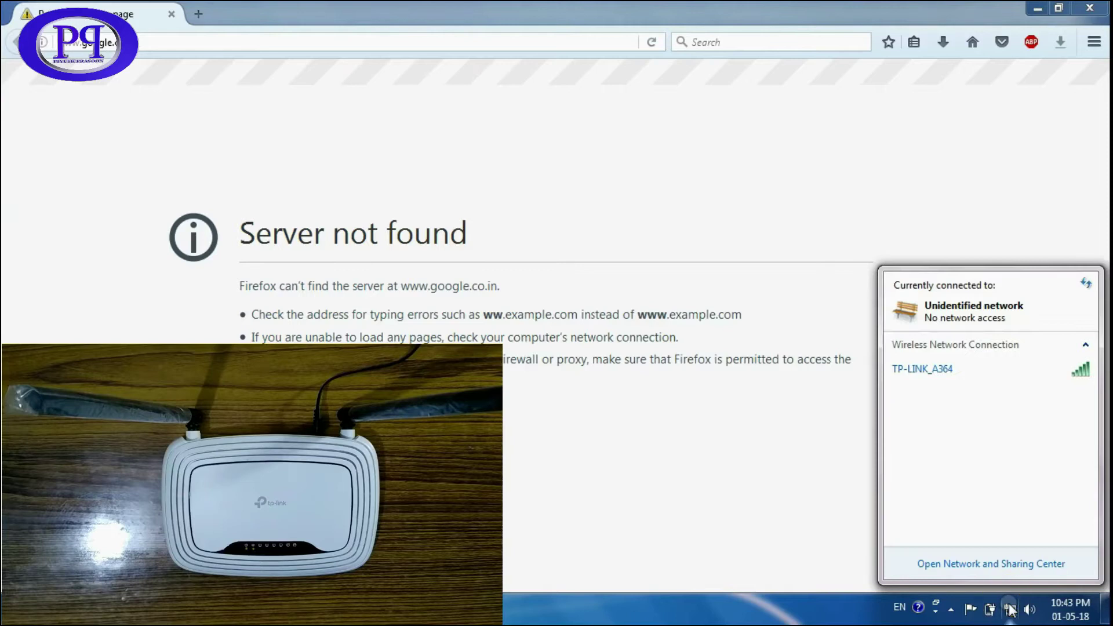
left_click(955, 370)
left_click(927, 393)
left_click(1060, 393)
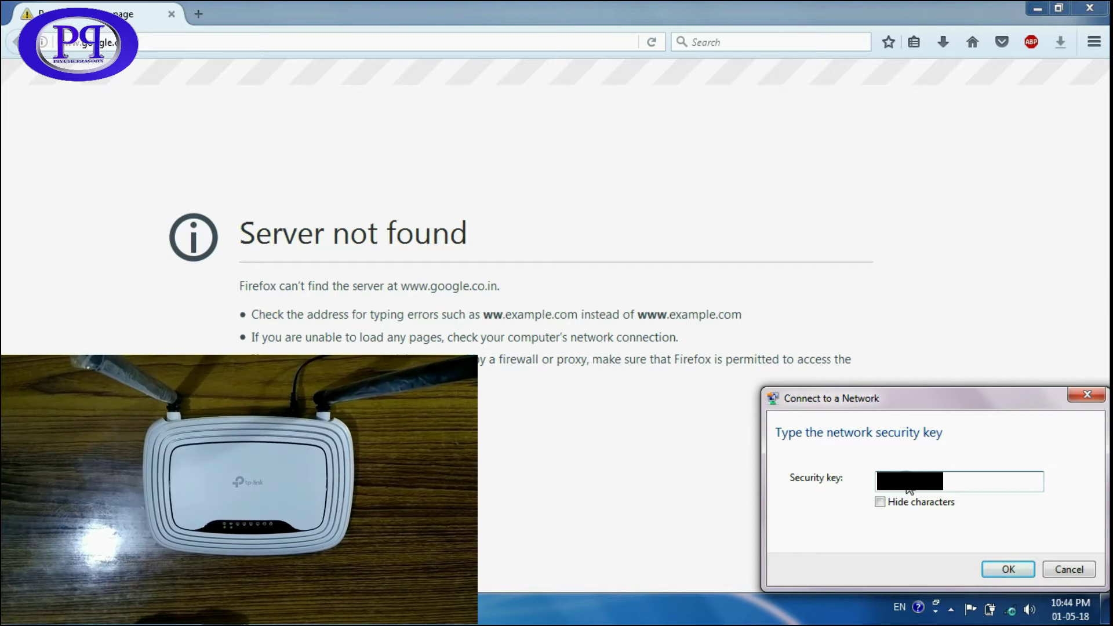
left_click(1004, 569)
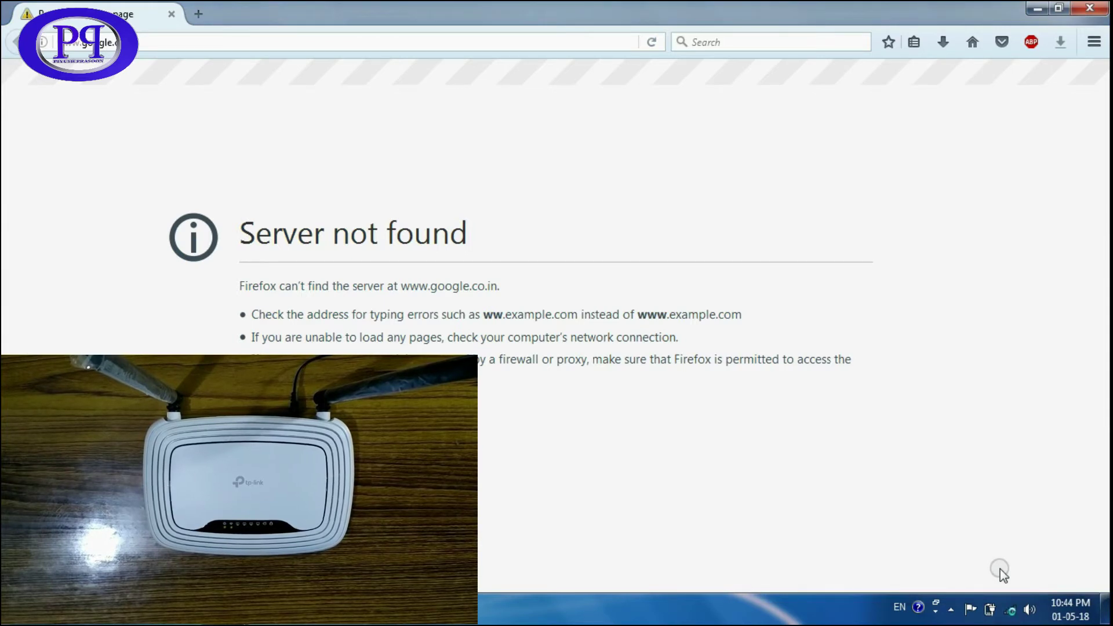
Step: Load 192.168.0.1 in Firefox to reach the TP-Link router login page
left_click(298, 39)
type("192")
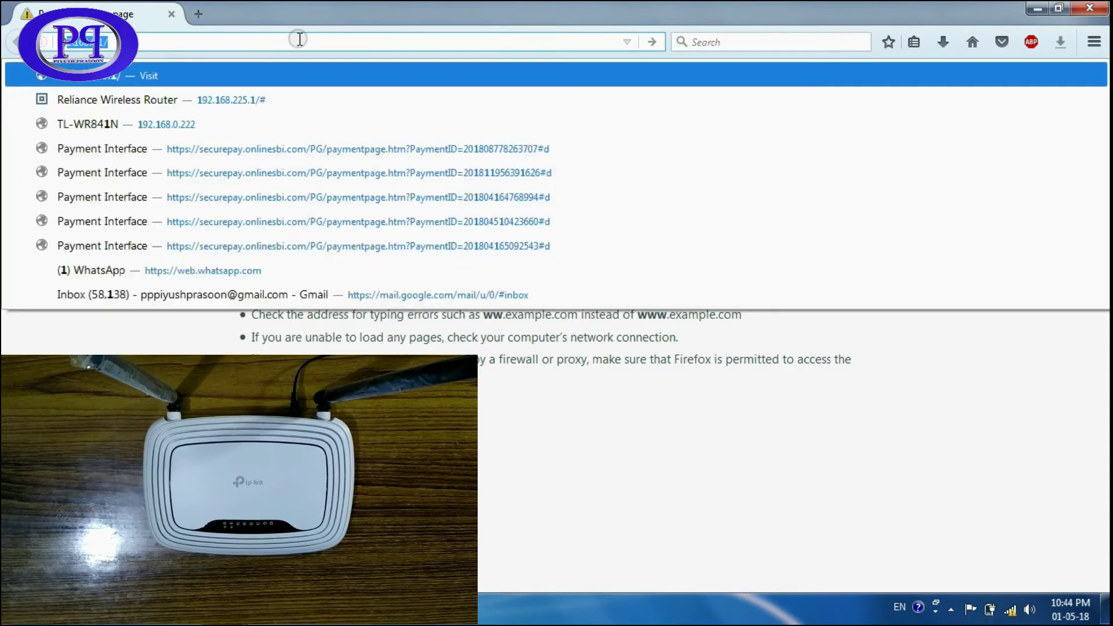
type(".168.0.1")
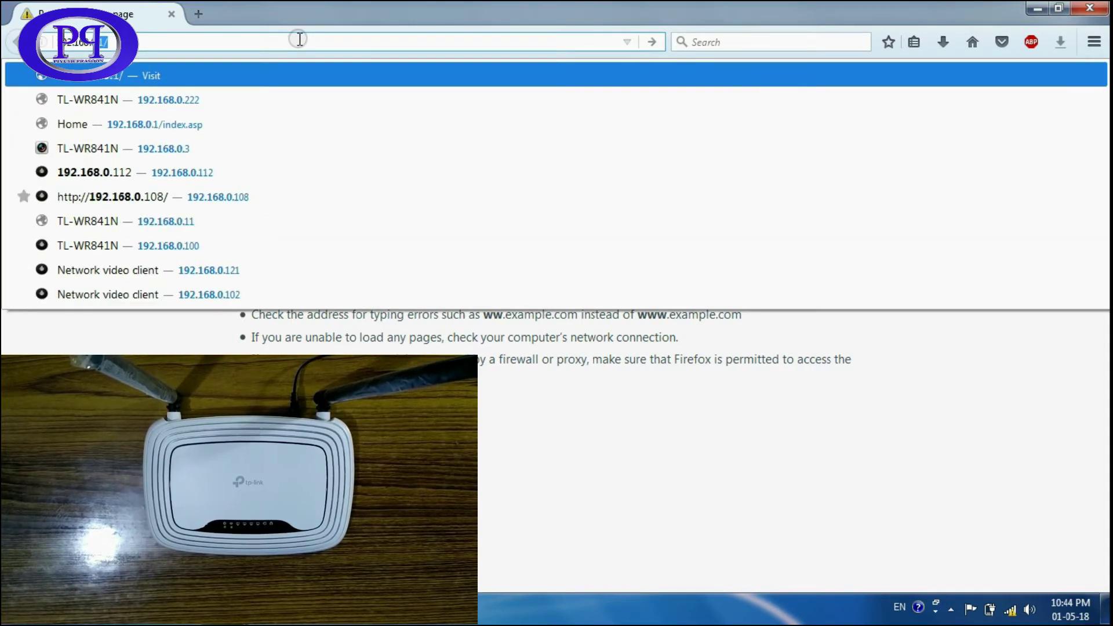
key("Return")
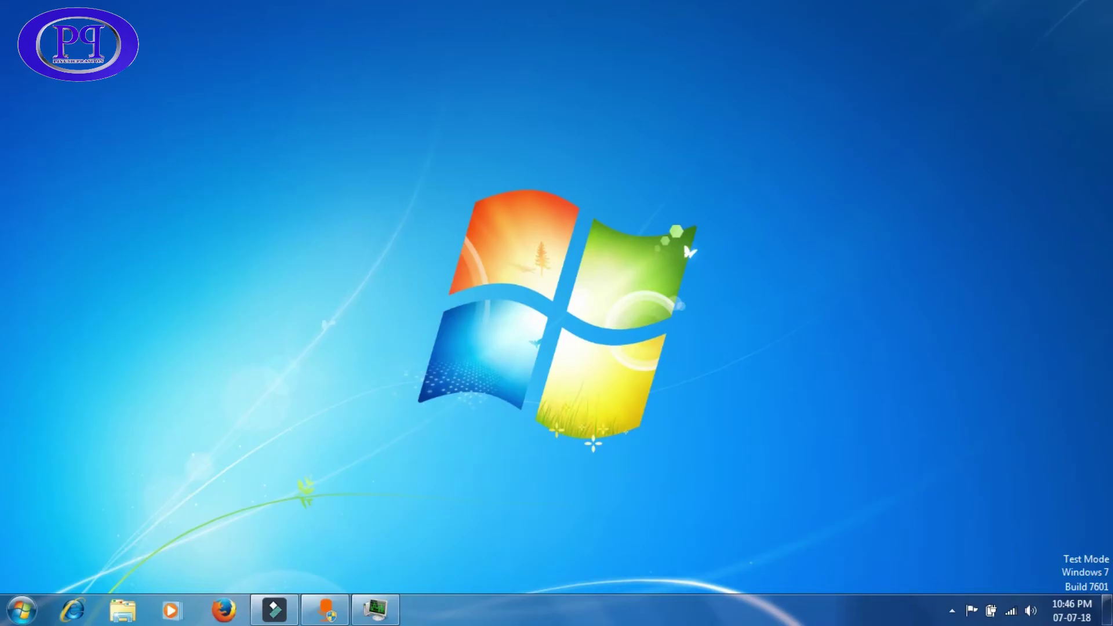
left_click(22, 609)
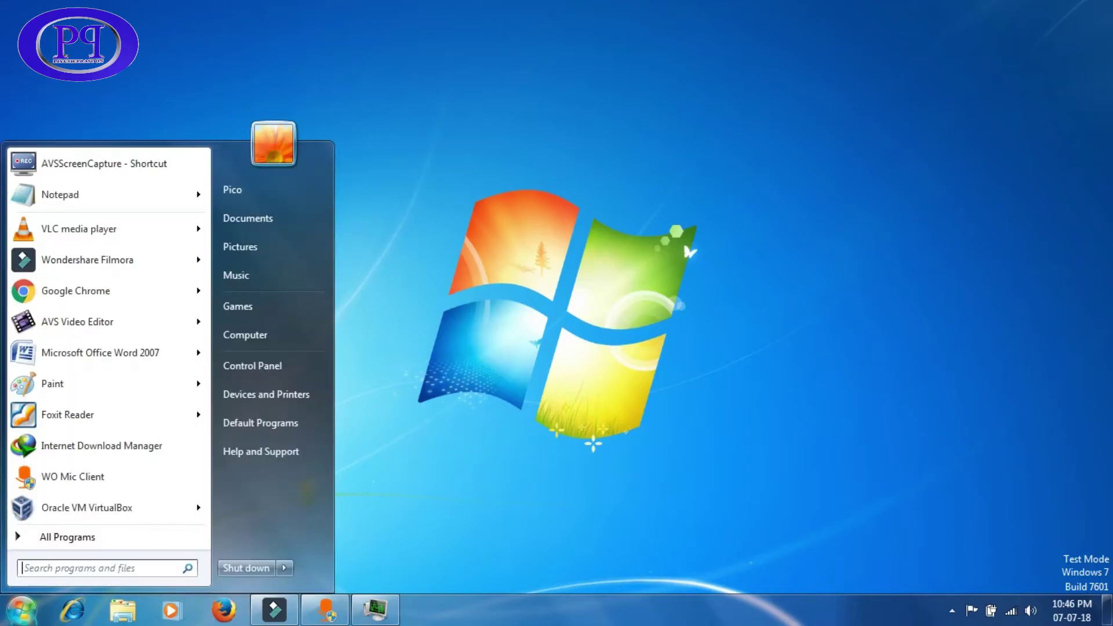
left_click(258, 333)
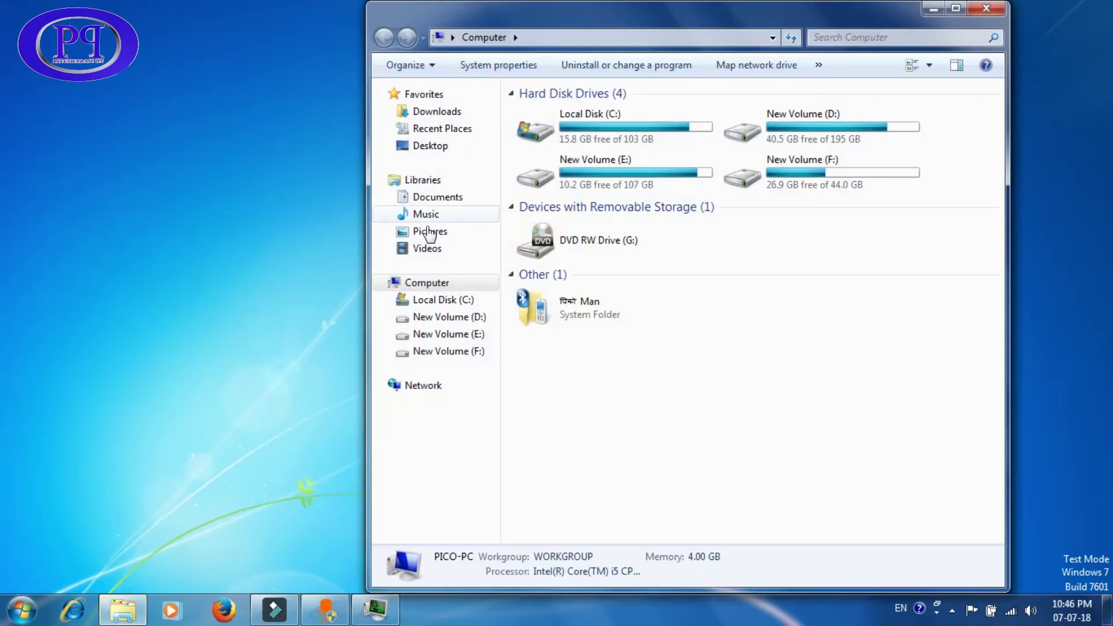
left_click(429, 387)
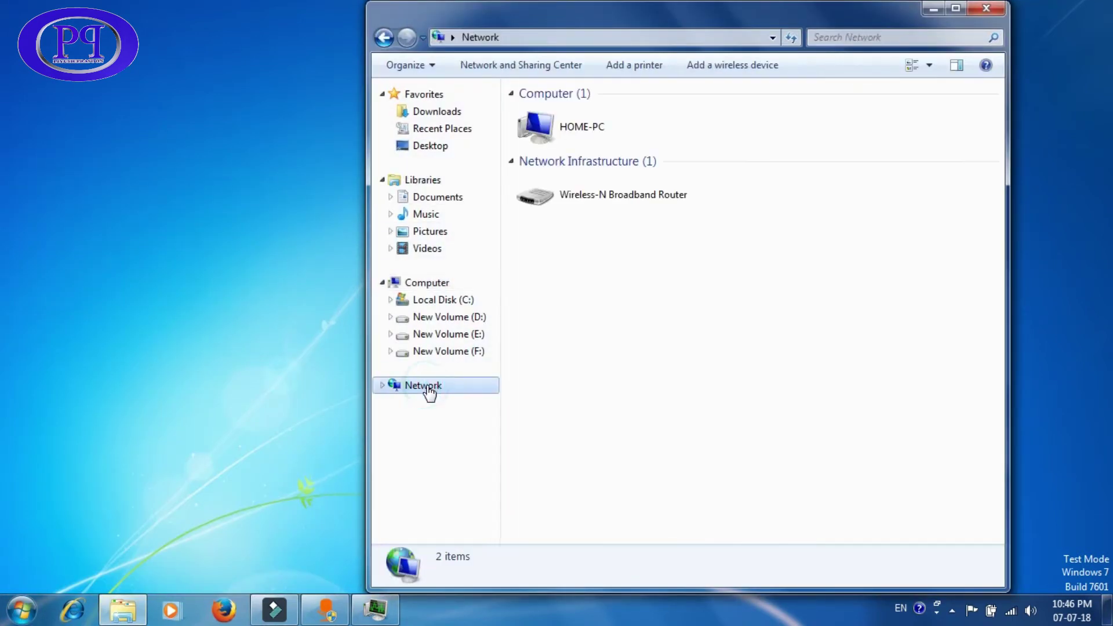
double_click(676, 20)
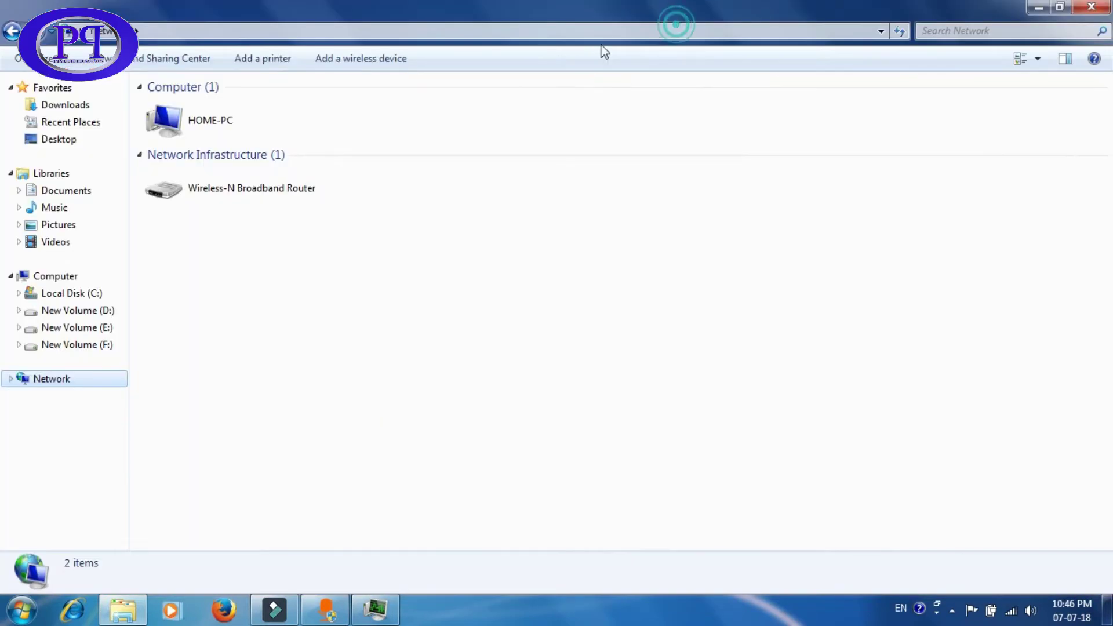
left_click(245, 192)
right_click(244, 188)
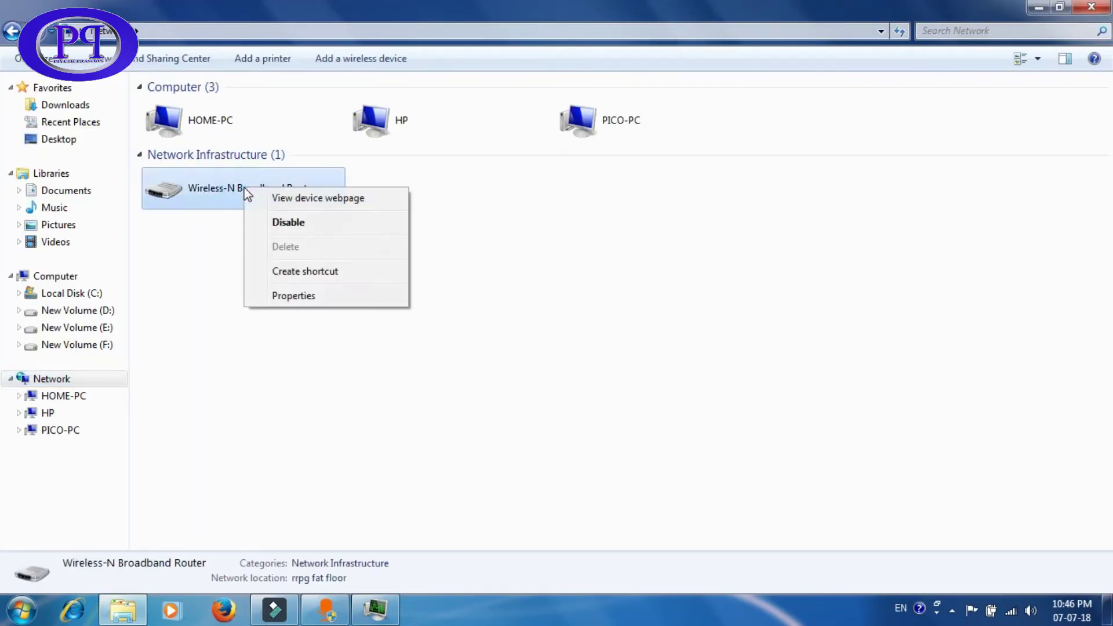
left_click(314, 200)
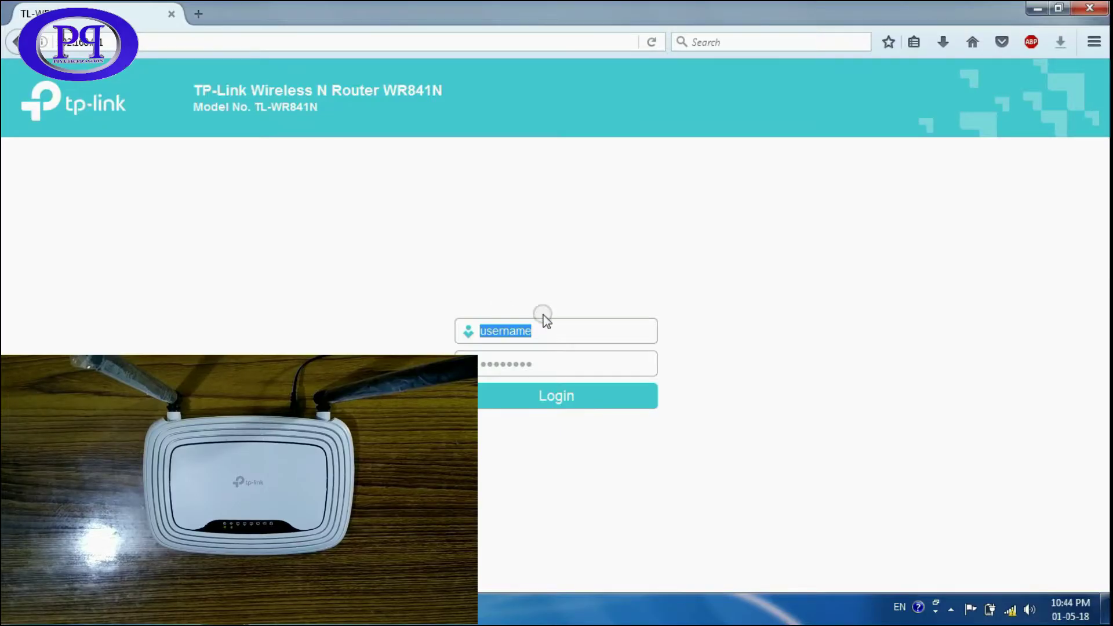
Step: Log in to the TP-Link router with the admin username and password
type("admin")
left_click(534, 362)
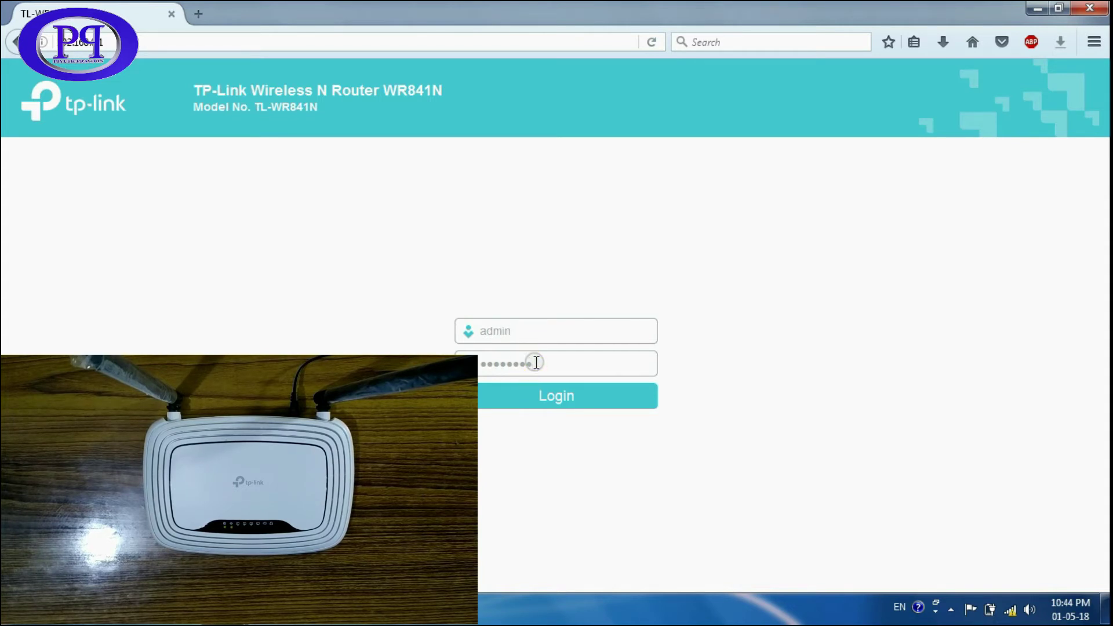
key("ctrl+a")
type("ad")
left_click(565, 401)
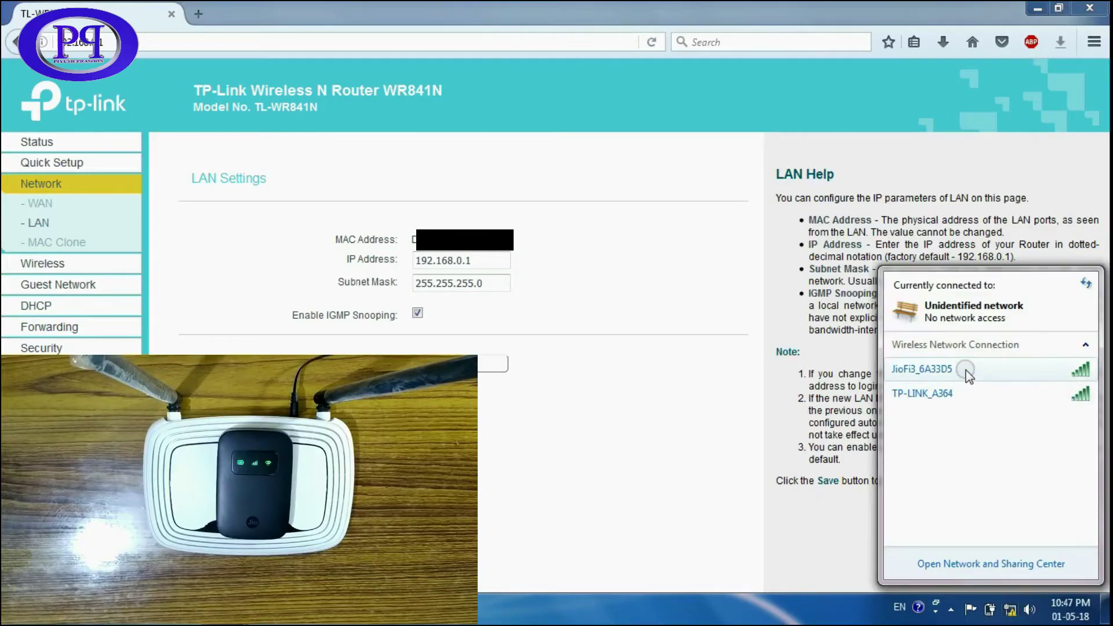
Step: Connect to JioFi3_6A33D5 without auto-connect, pasting its security key with characters hidden
left_click(966, 373)
left_click(896, 392)
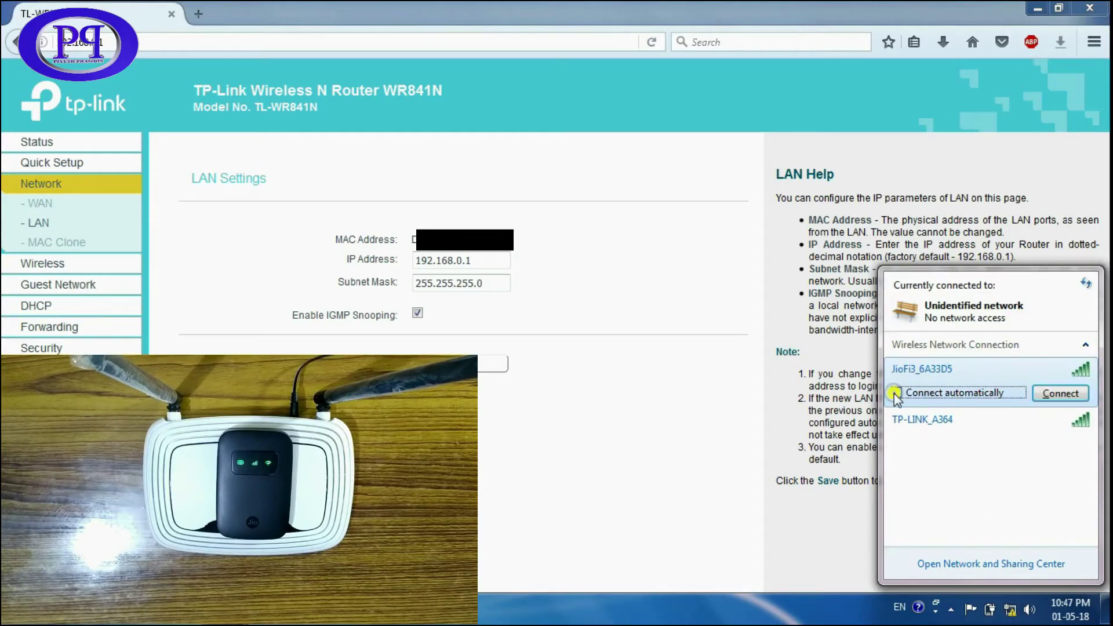
left_click(1041, 397)
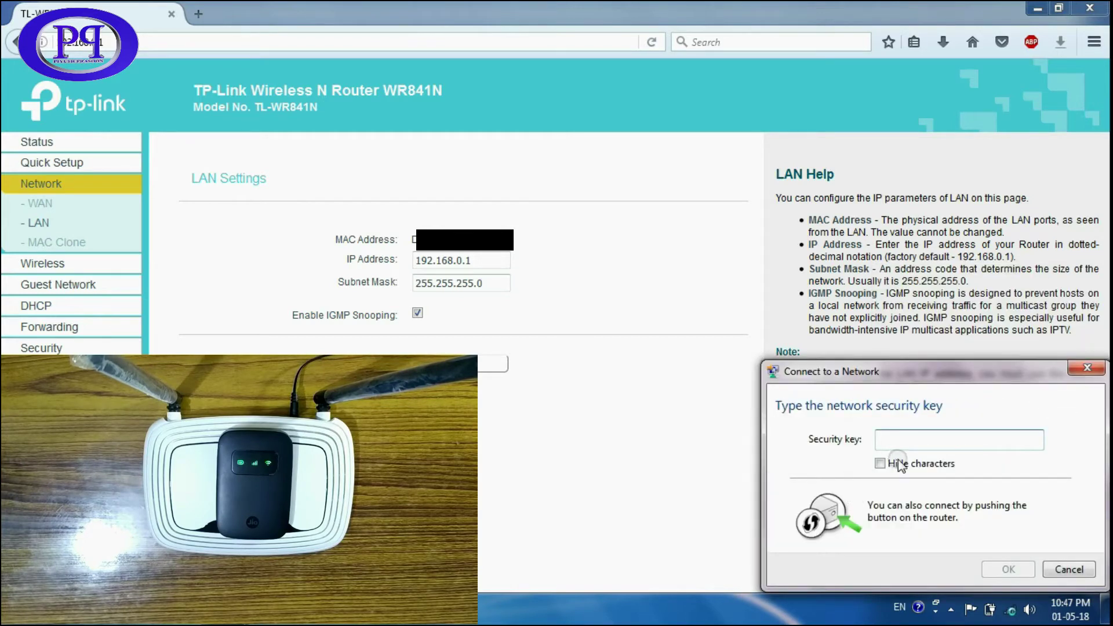
right_click(907, 437)
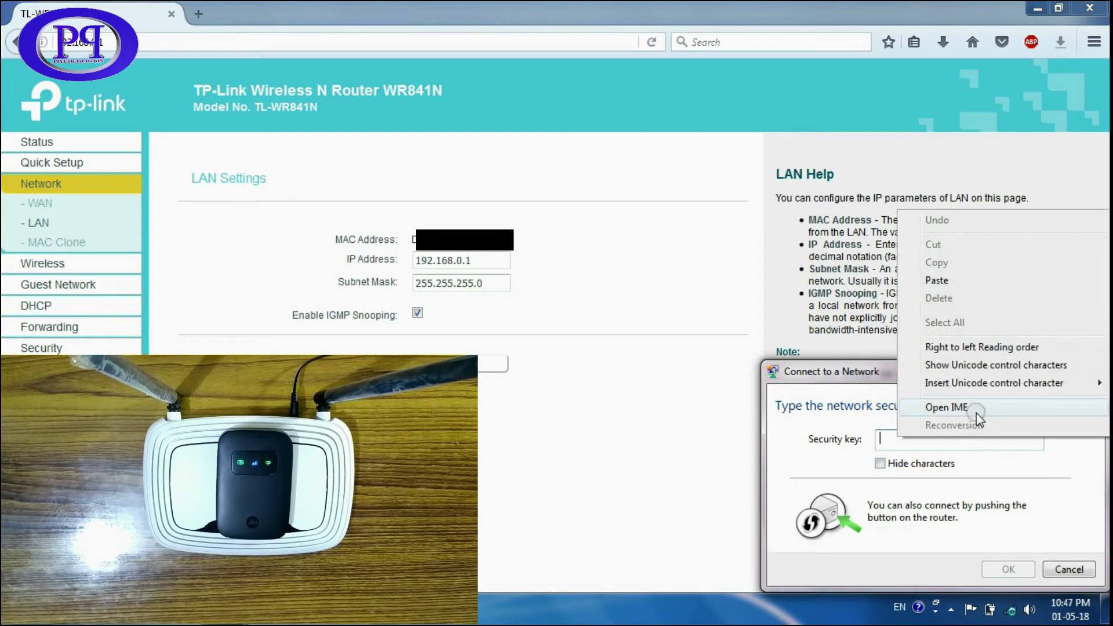
left_click(880, 463)
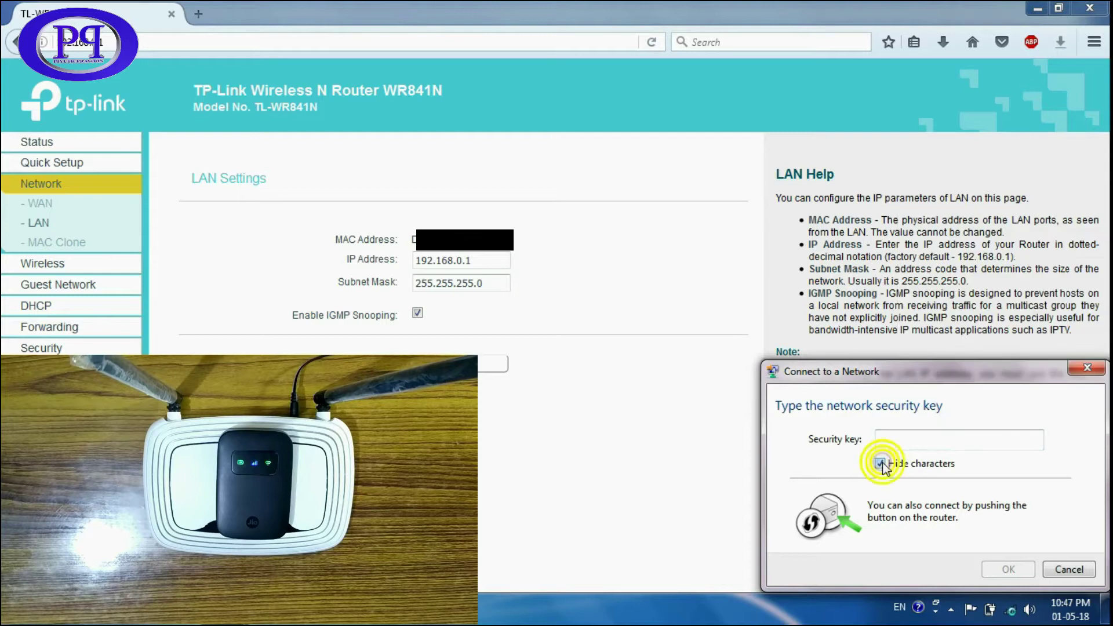
right_click(922, 436)
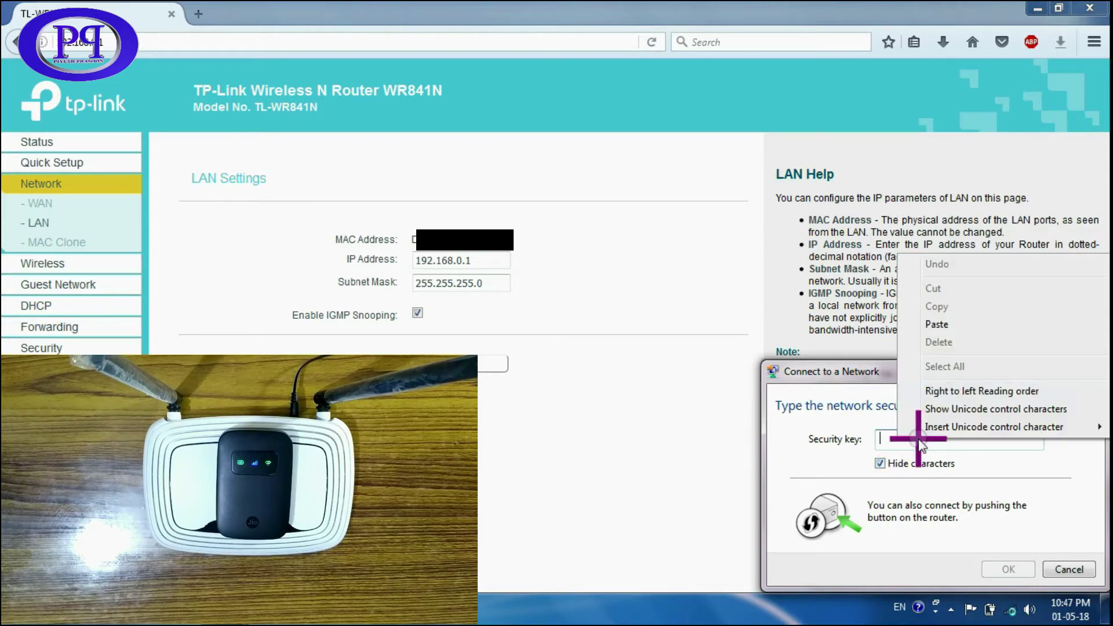
left_click(951, 326)
left_click(1007, 569)
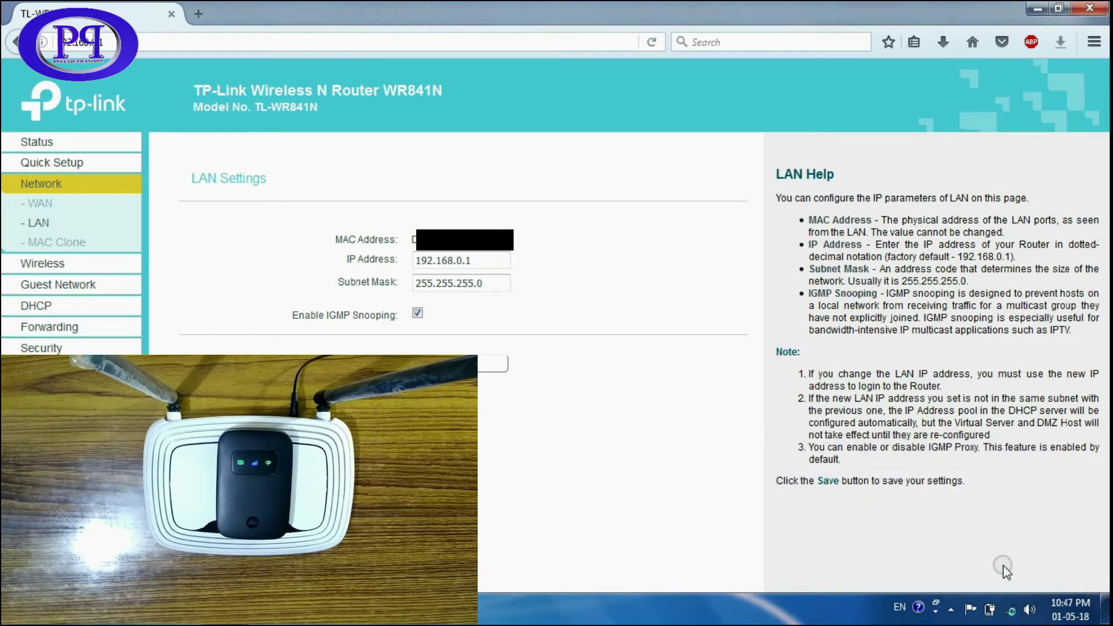
Step: Open a new tab and load the JioFi status page at 192.168.225.1
left_click(198, 14)
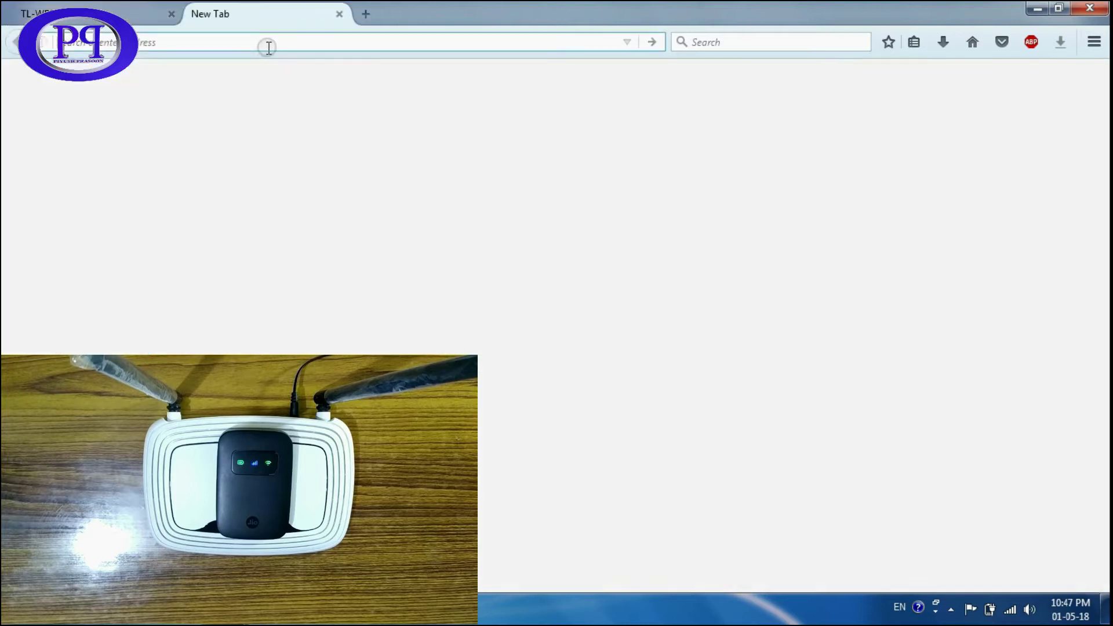
key("ctrl+t")
type("192")
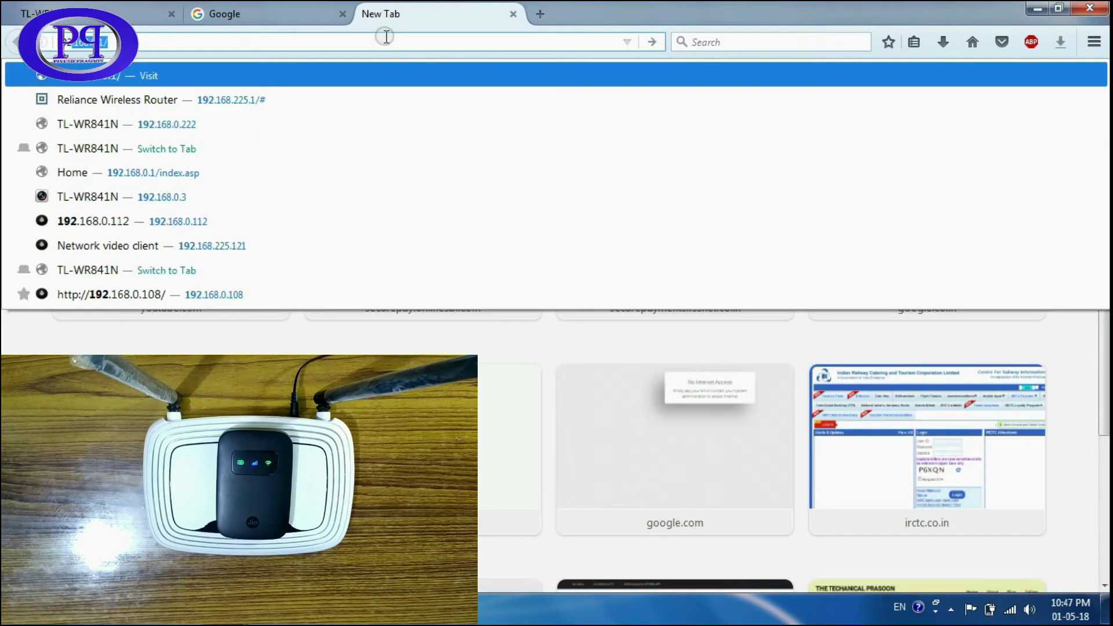
type(".168.225")
key("Return")
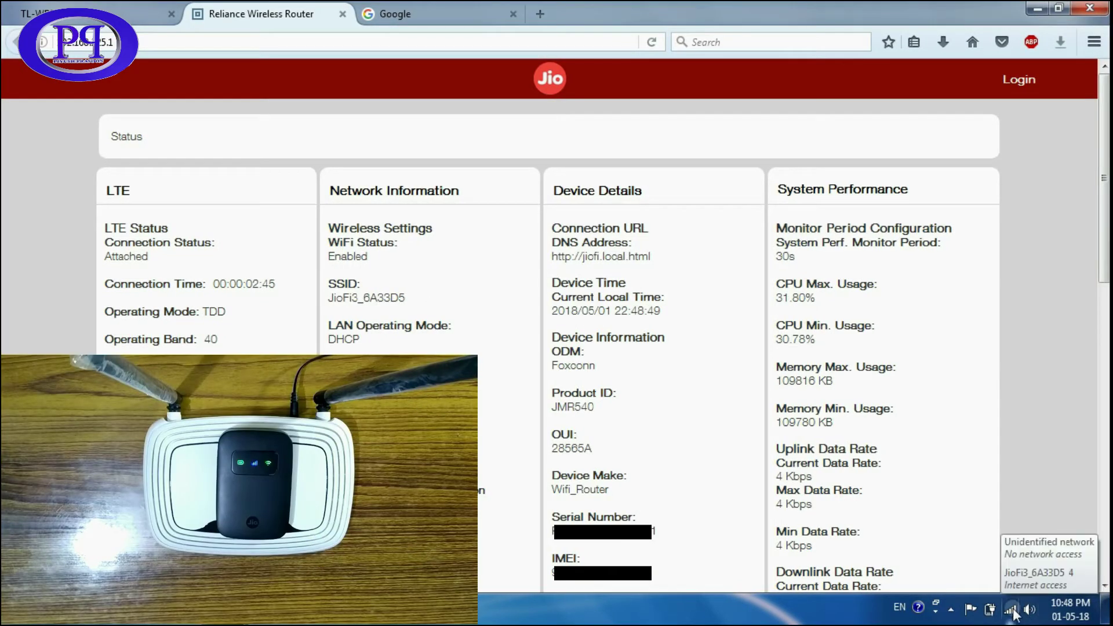
Step: Reconnect to TP-LINK_A364 using its security key instead of a PIN
left_click(1013, 613)
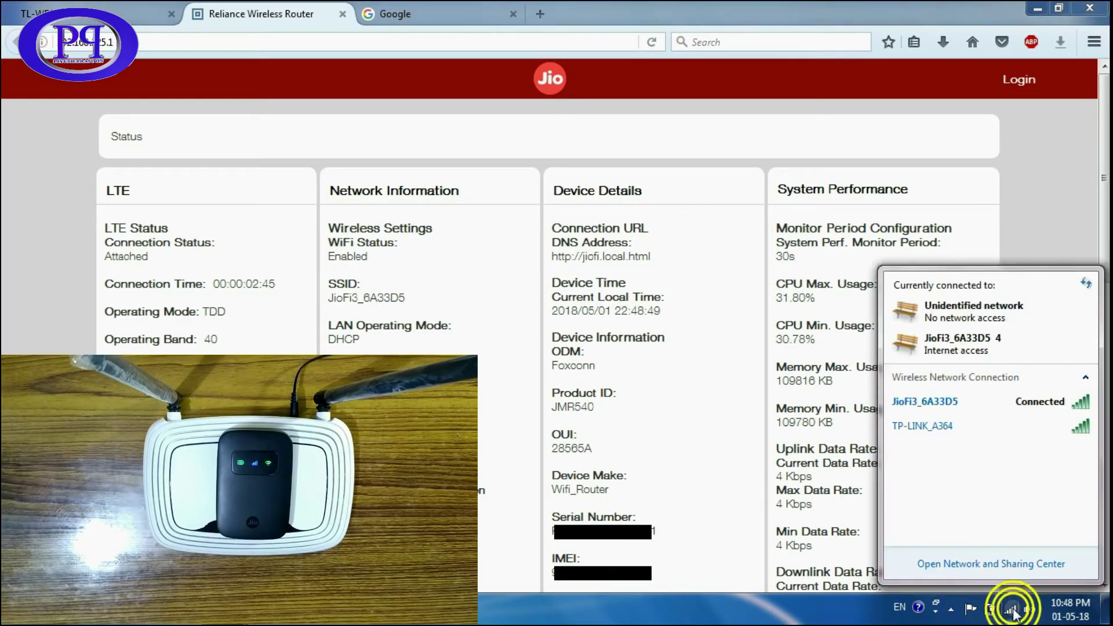
double_click(945, 426)
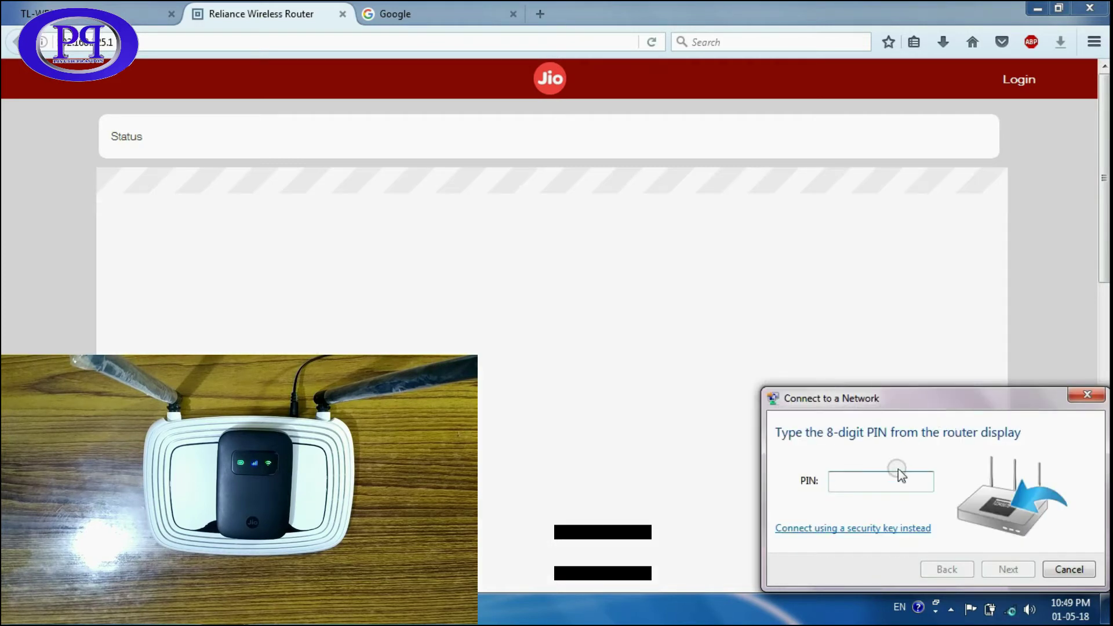
left_click(886, 527)
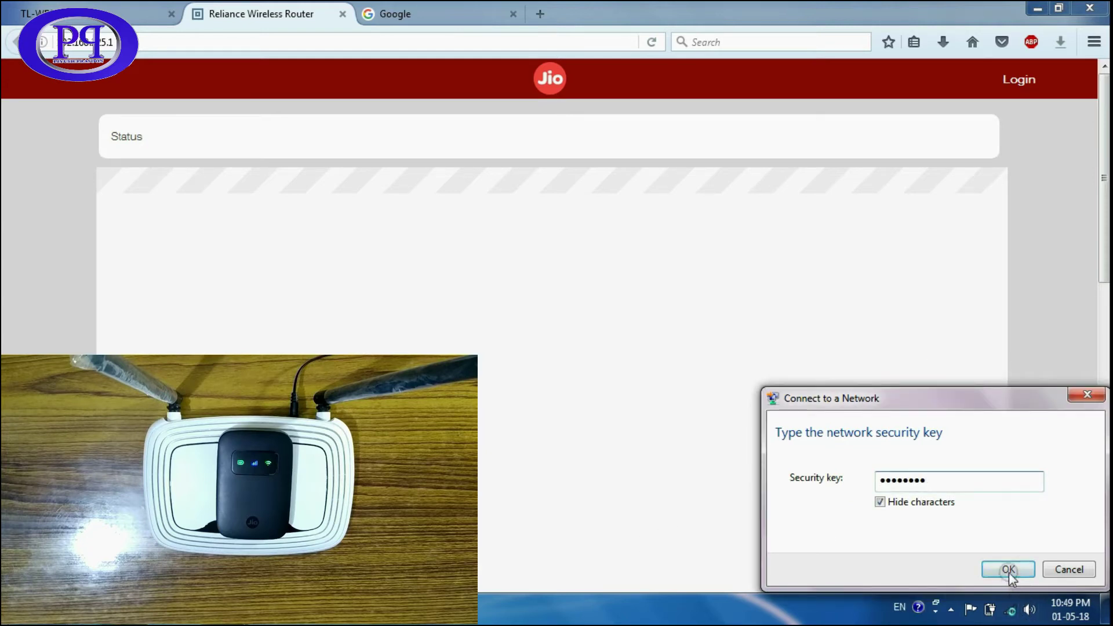
left_click(1009, 570)
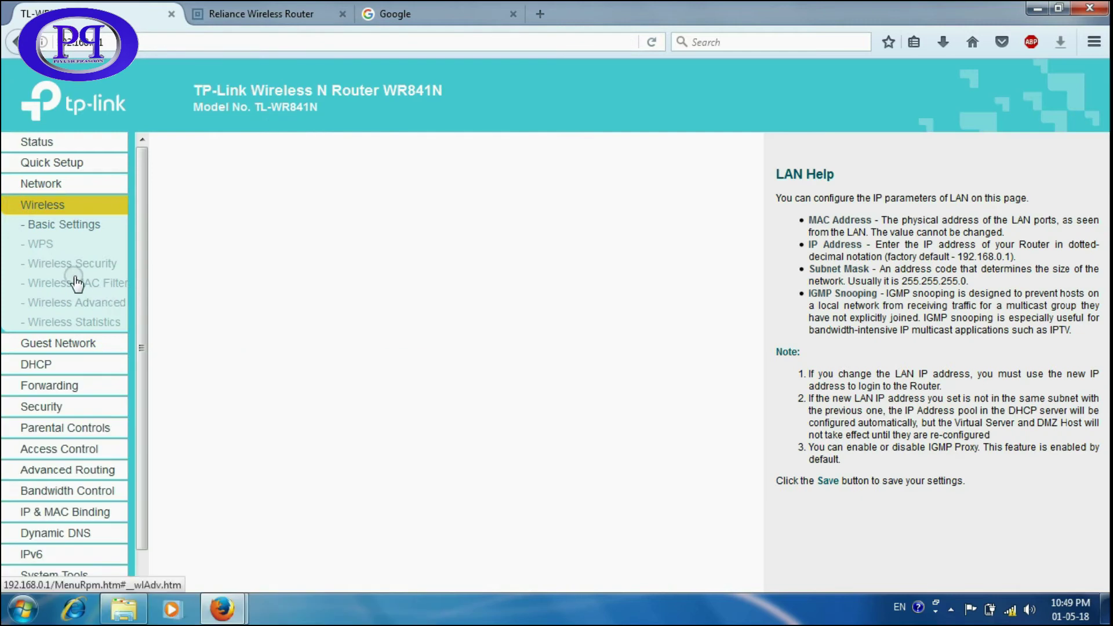
Step: In Wireless Basic Settings, keep the network name, choose channel 5 and tick Enable WDS
left_click(57, 208)
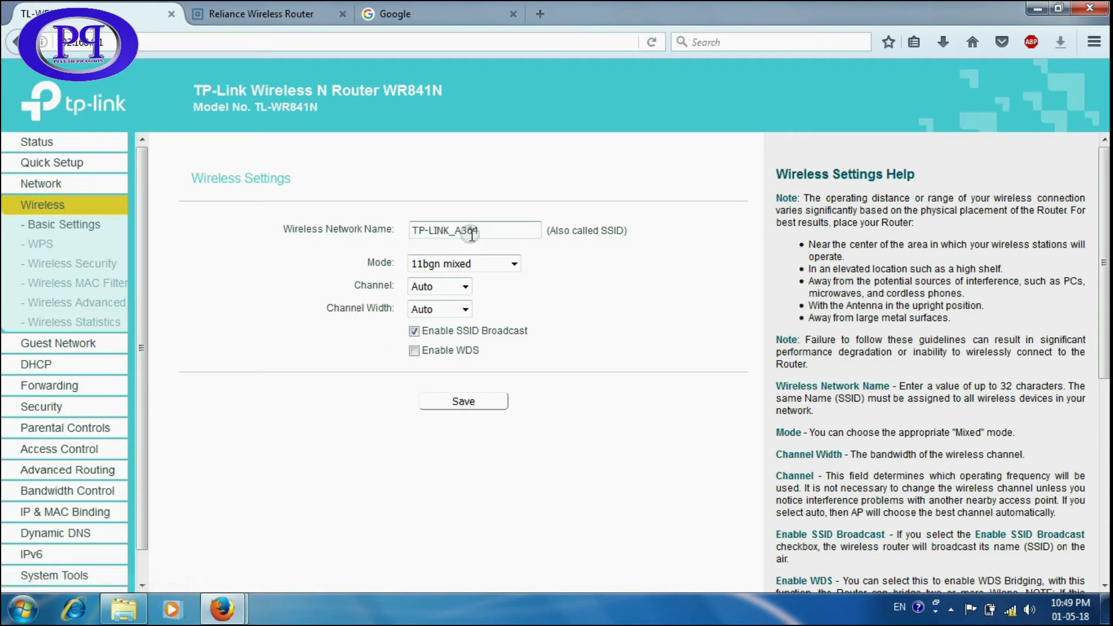
triple_click(492, 230)
left_click(488, 232)
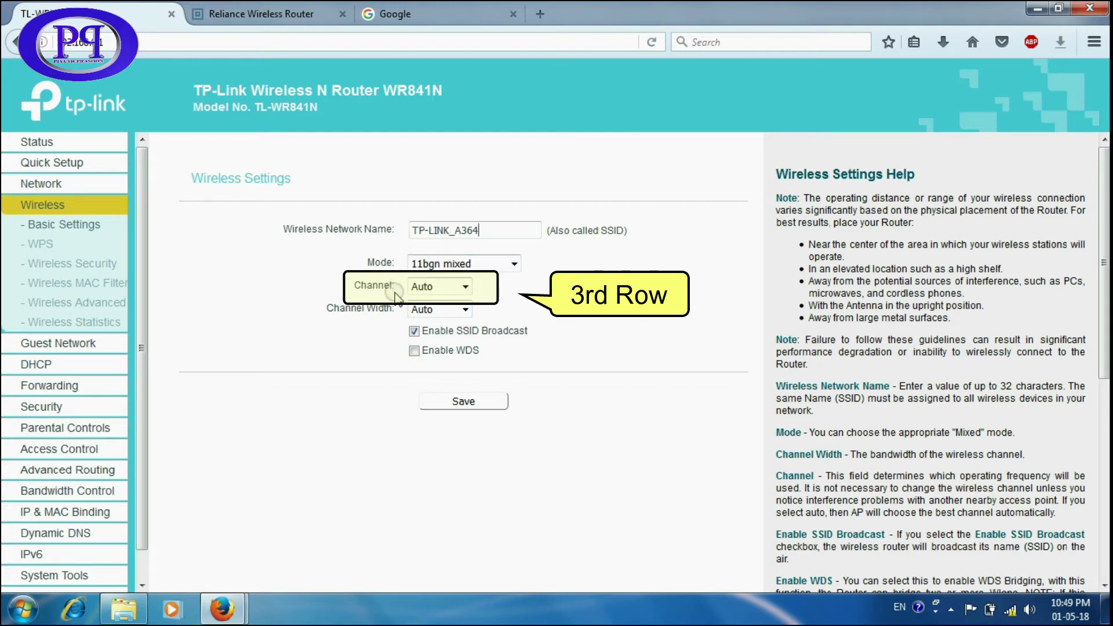
left_click(465, 287)
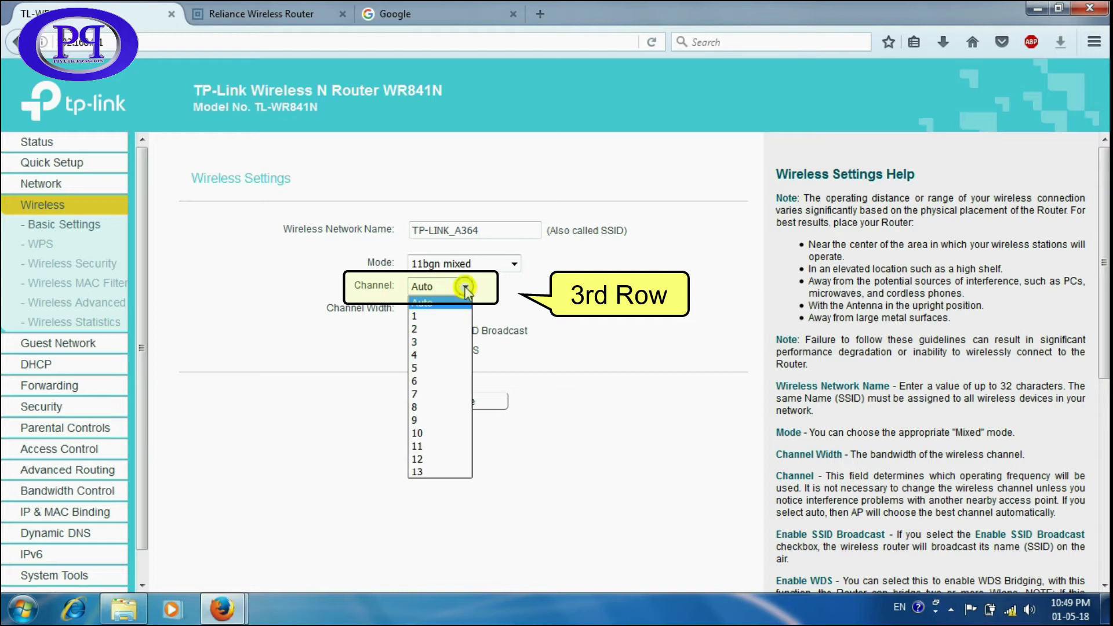
left_click(415, 367)
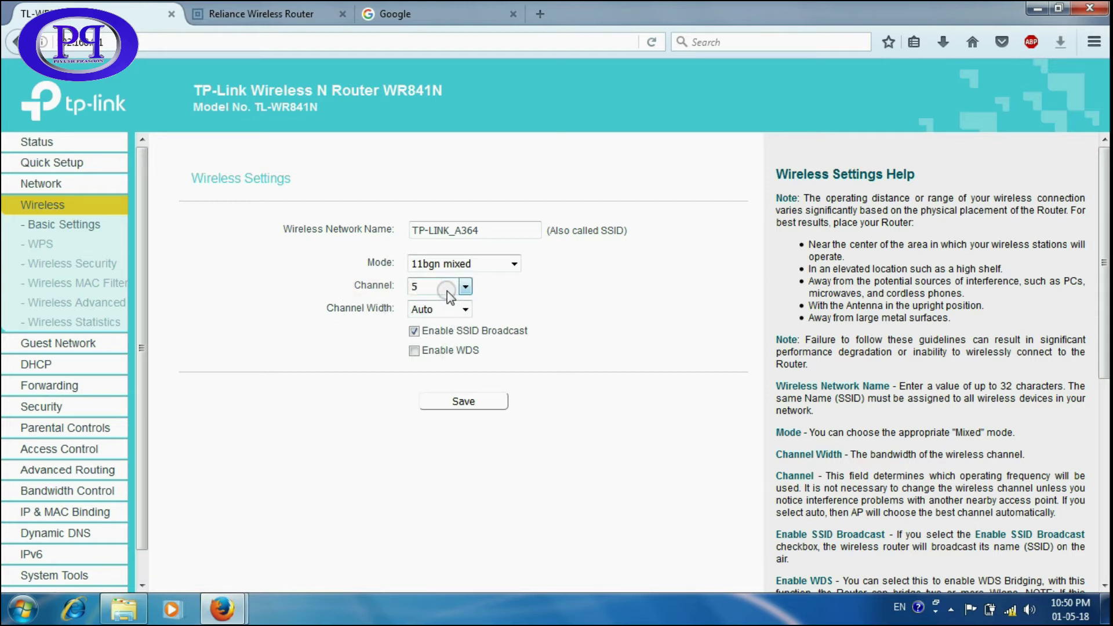
left_click(466, 287)
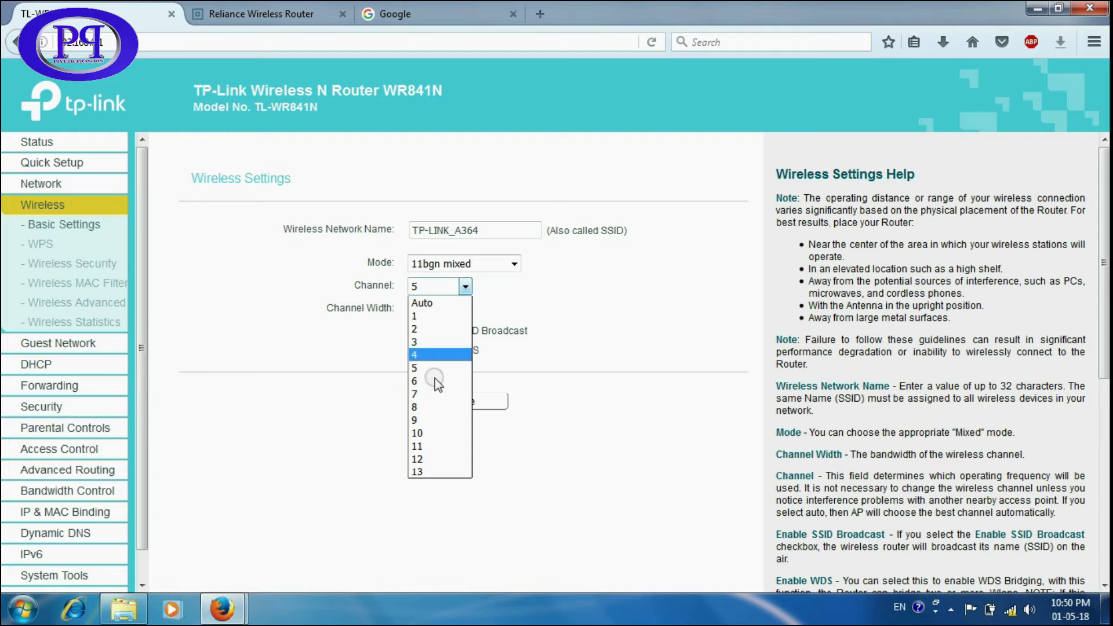
left_click(420, 368)
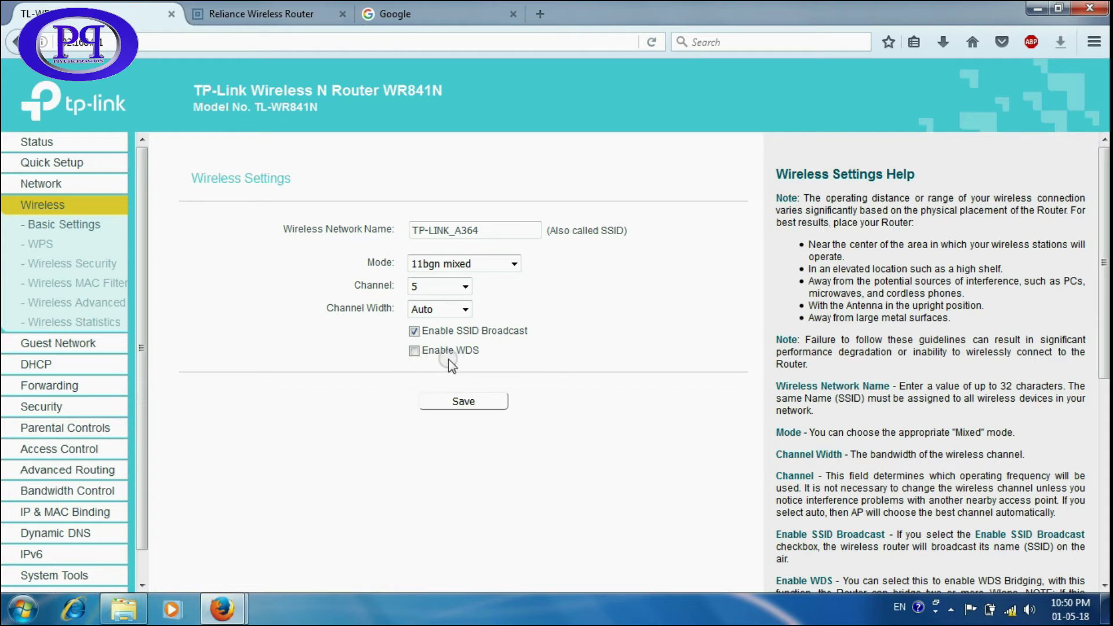
left_click(414, 352)
left_click(466, 377)
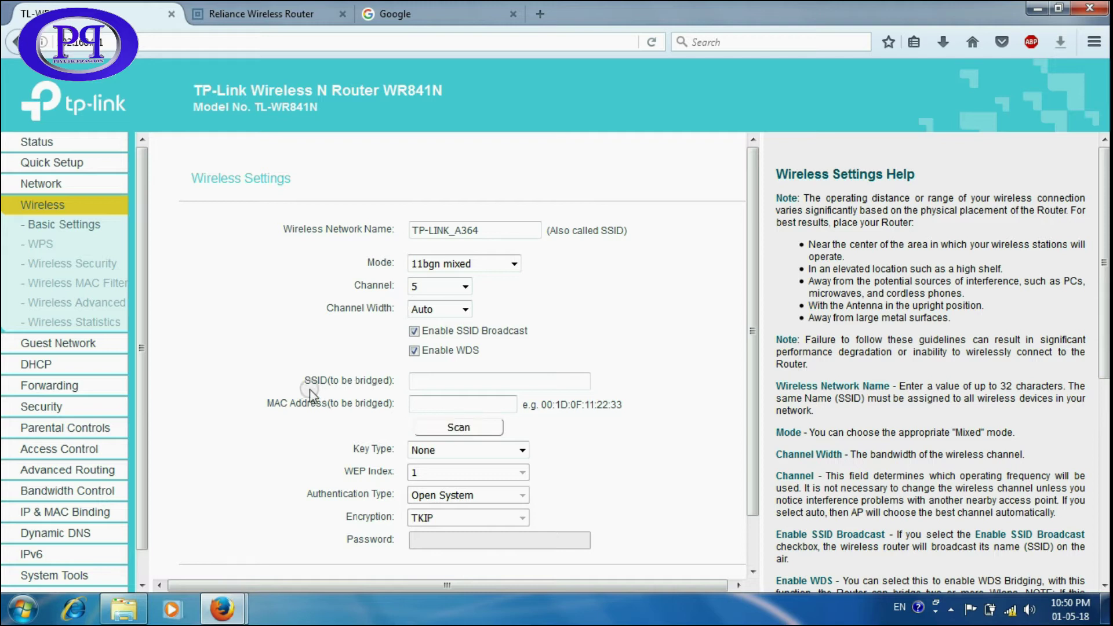
Step: Check the computer's list of nearby wireless networks
left_click(444, 383)
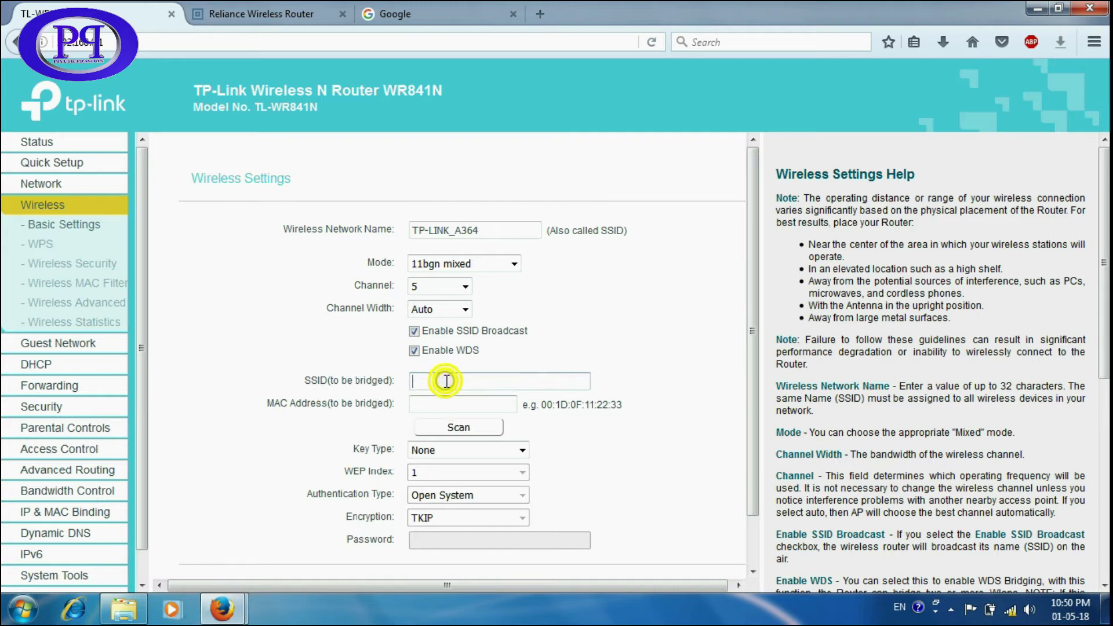
left_click(1010, 610)
mouse_move(945, 427)
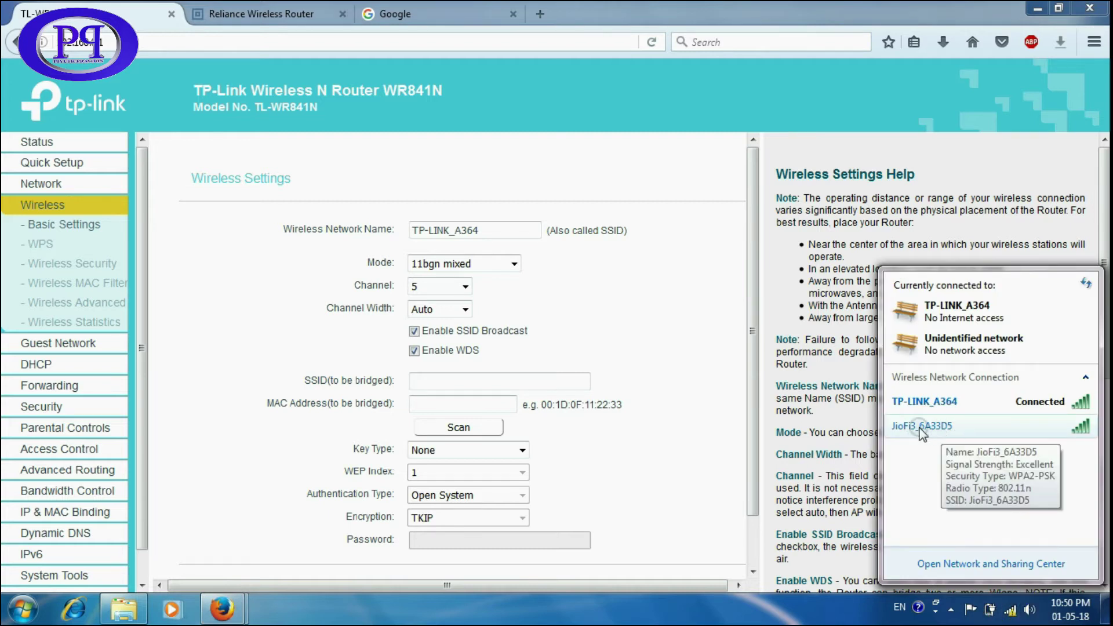
left_click(632, 443)
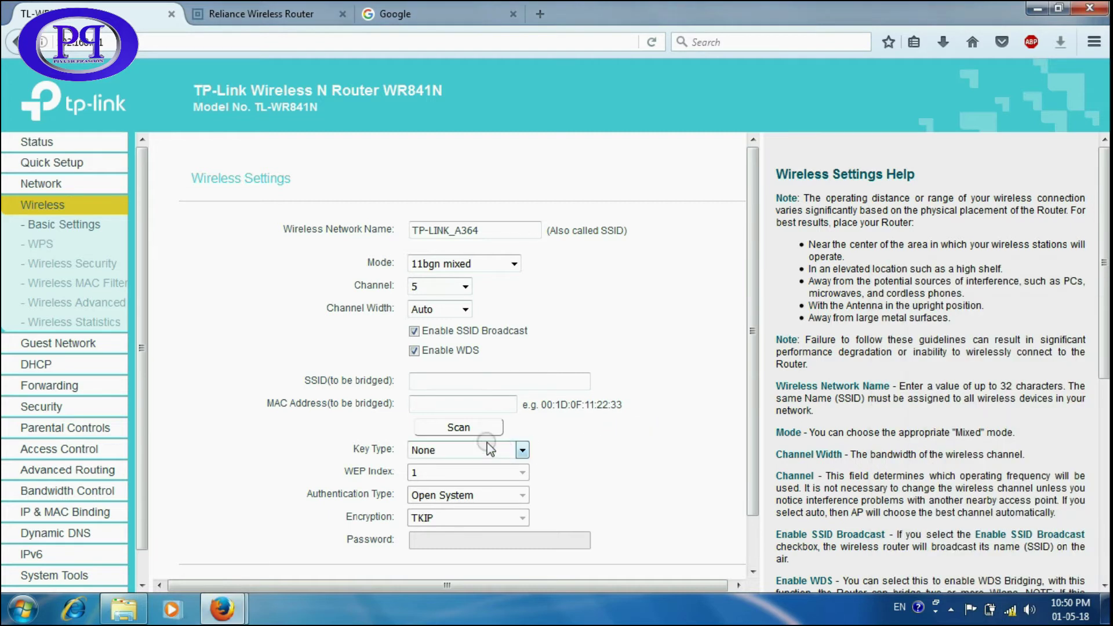
Step: Scan, select JioFi3_6A33D5 to bridge, enter its WPA2-PSK password and save
left_click(463, 429)
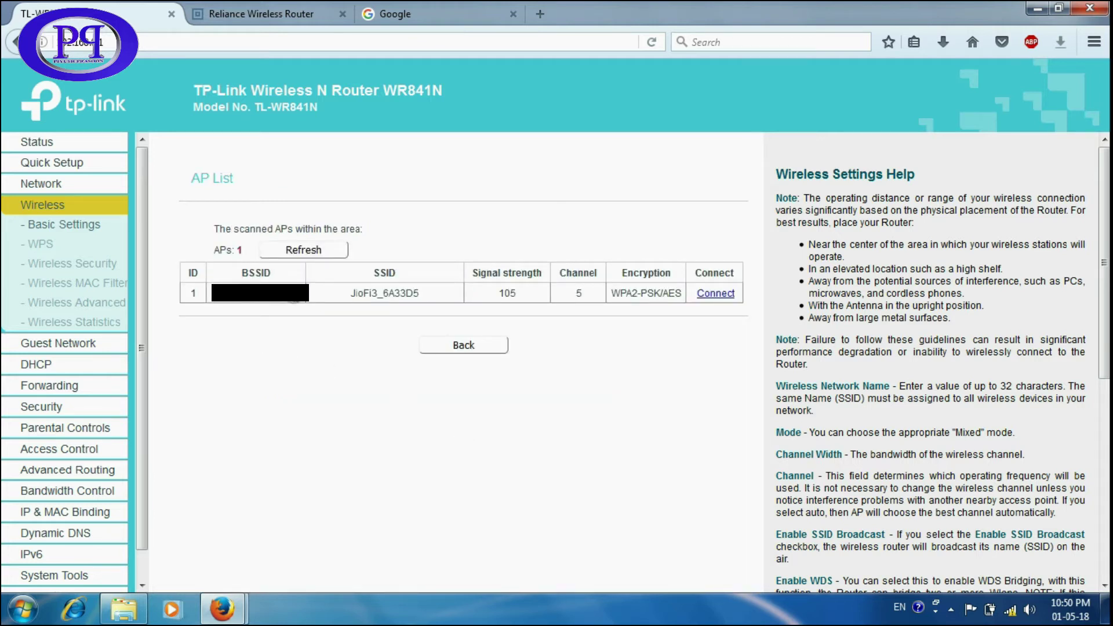
left_click_drag(350, 291, 430, 293)
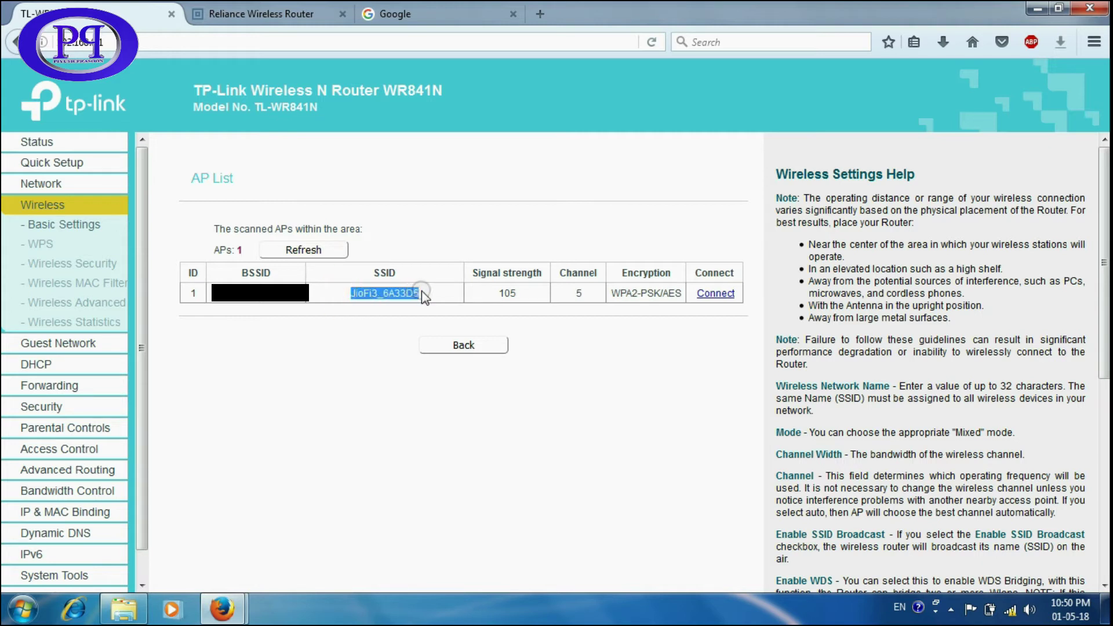
left_click(572, 297)
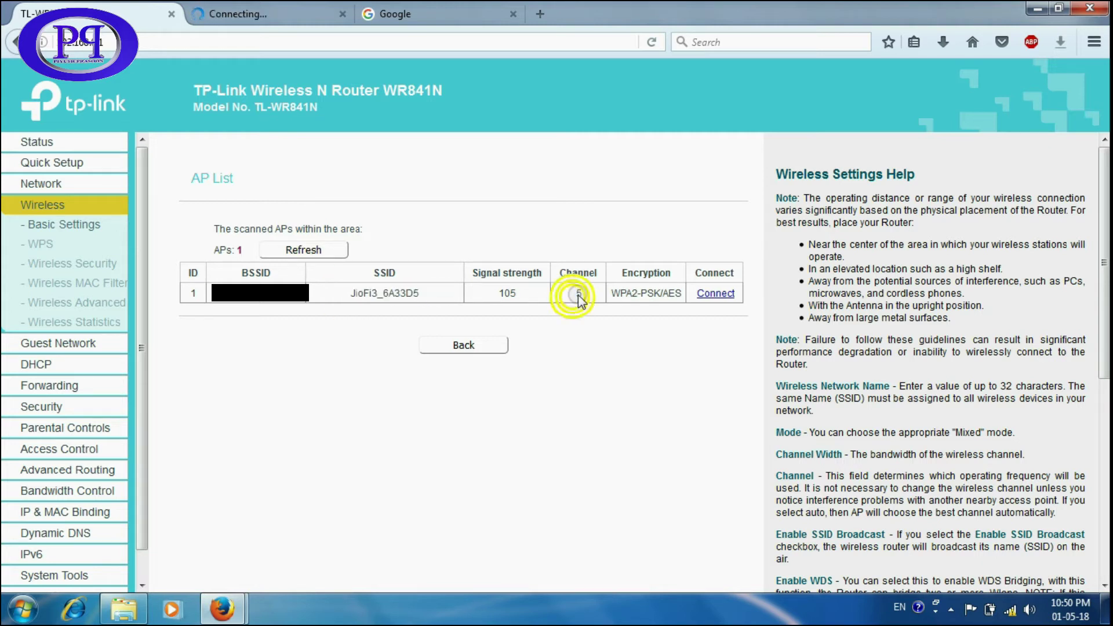
left_click(715, 294)
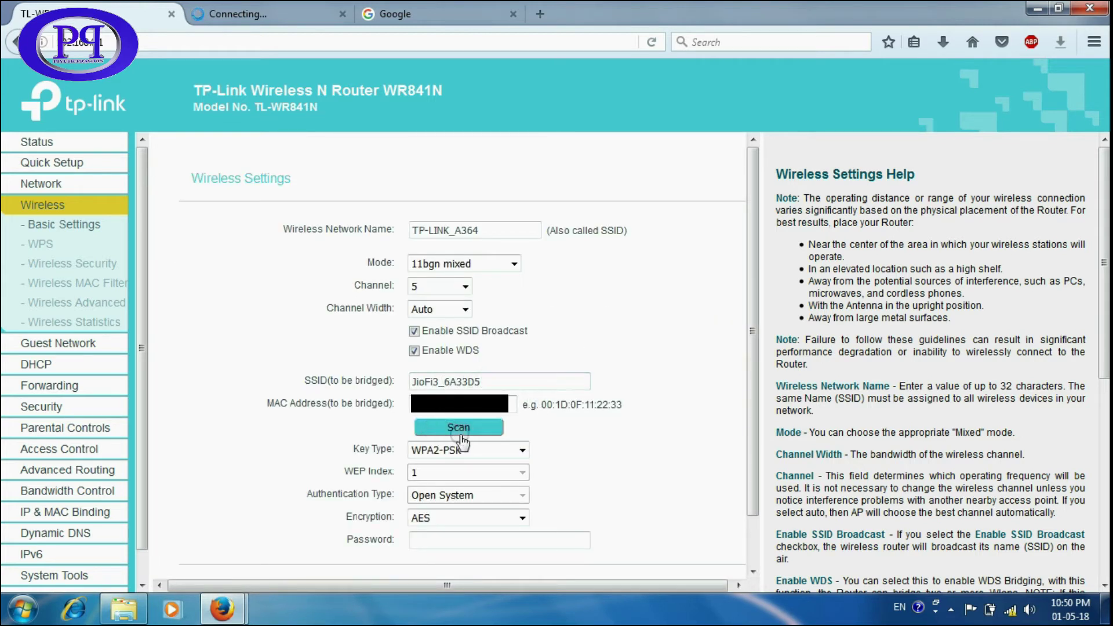
left_click(461, 536)
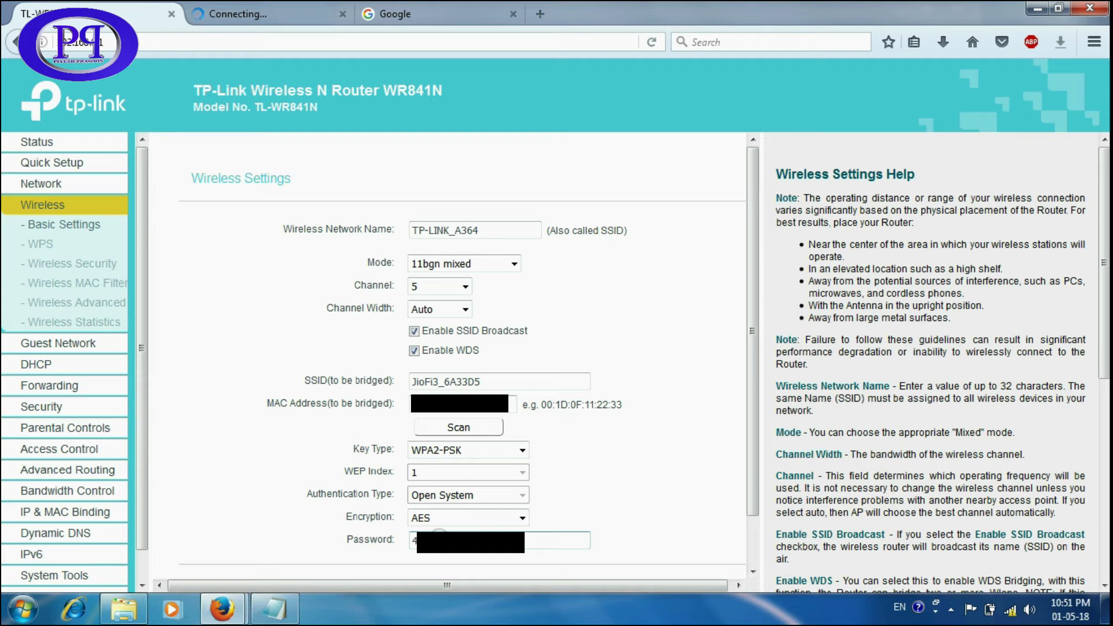
scroll(508, 400, "down", 2)
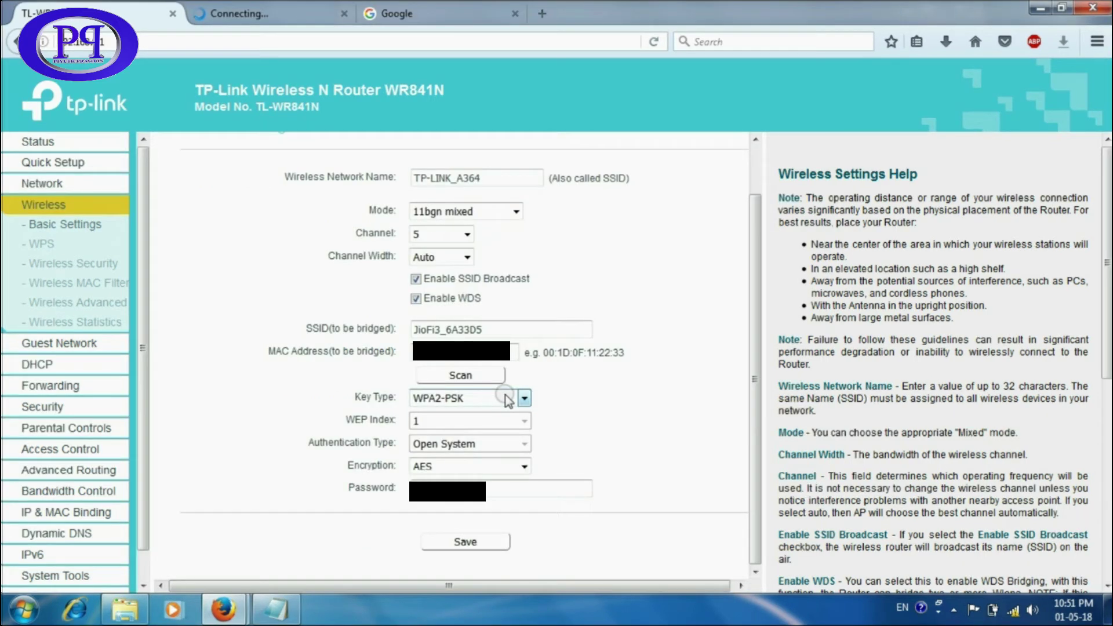
left_click(471, 543)
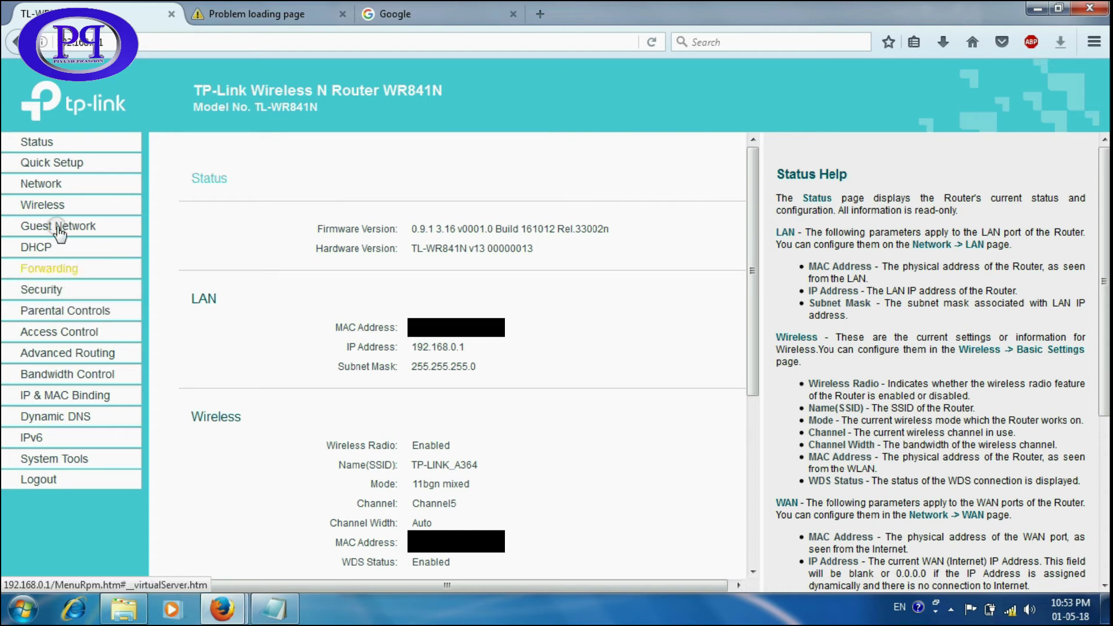
Step: Under Network > LAN, change the IP from 192.168.0.1 to 192.168.225.2 and save
left_click(42, 185)
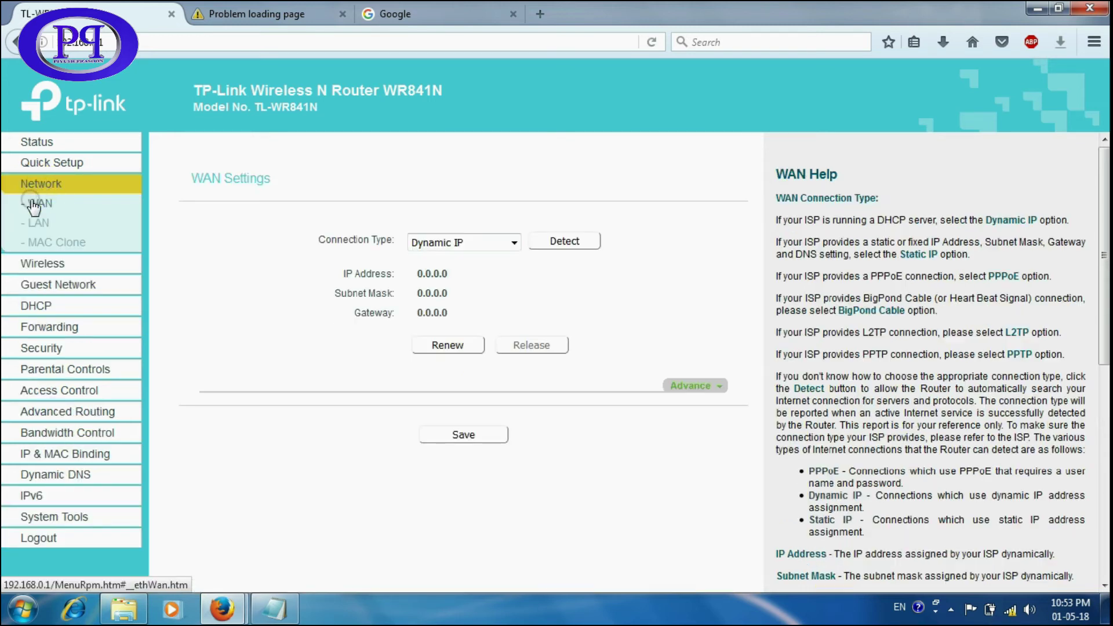
left_click(39, 226)
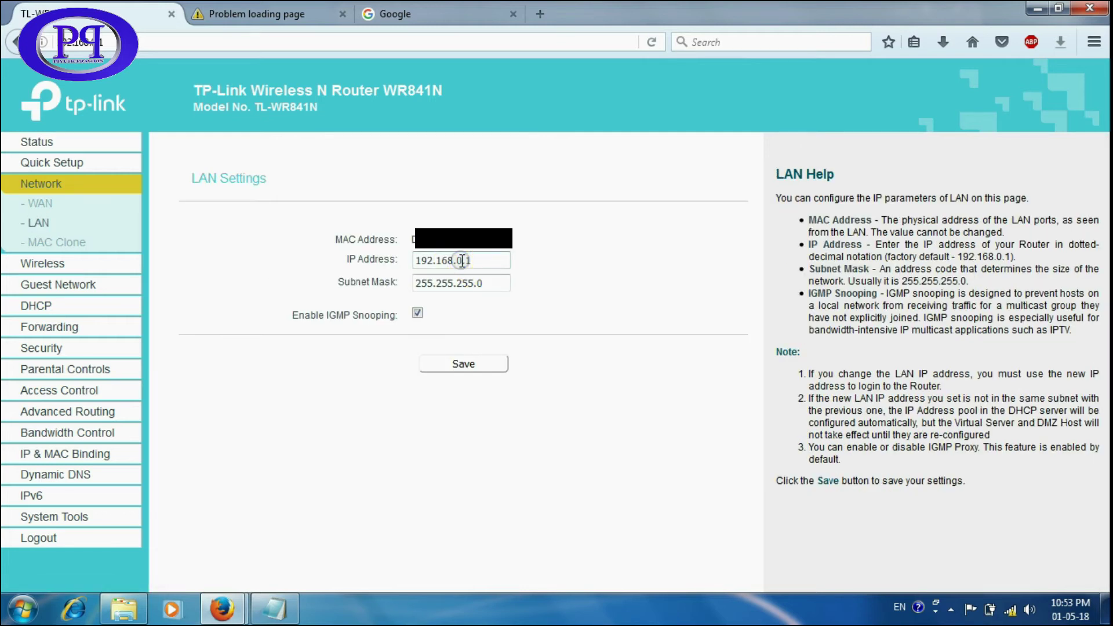
left_click(396, 316)
key("BackSpace")
type("225")
left_click(478, 260)
left_click(491, 262)
key("BackSpace")
type("2")
left_click(499, 279)
left_click(482, 262)
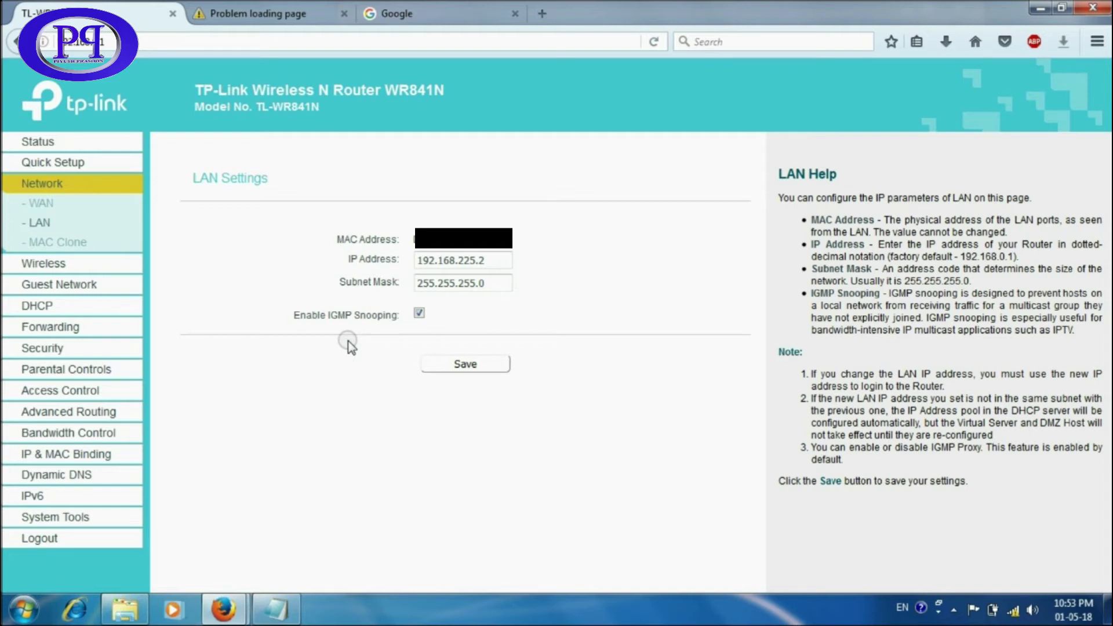
left_click(465, 364)
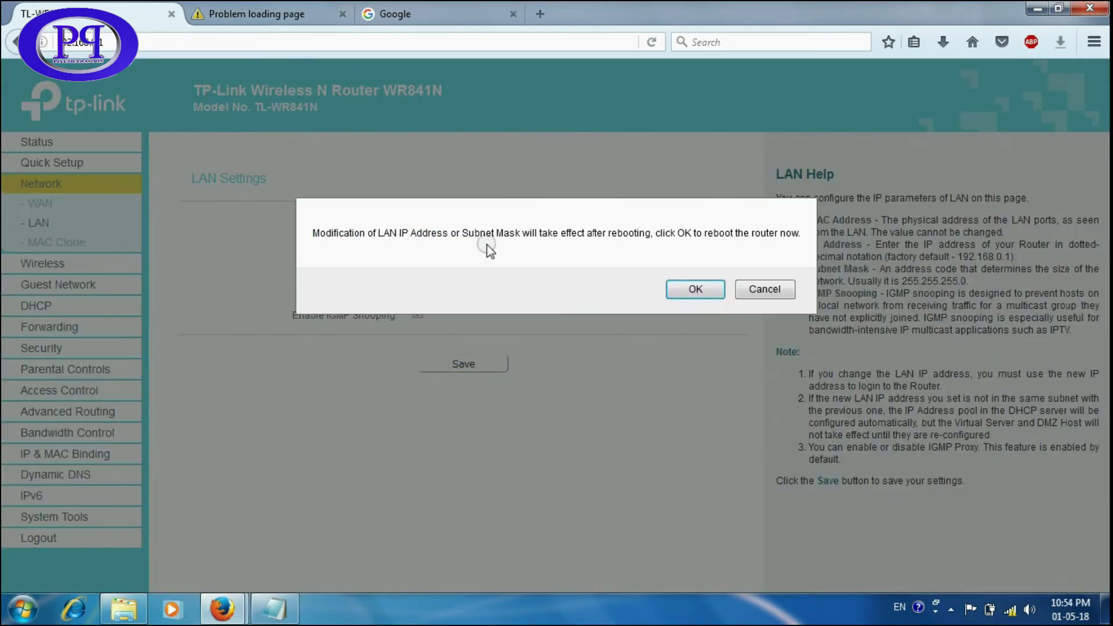
Step: Confirm the reboot so the router comes back up at LAN IP 192.168.225.2
left_click(695, 290)
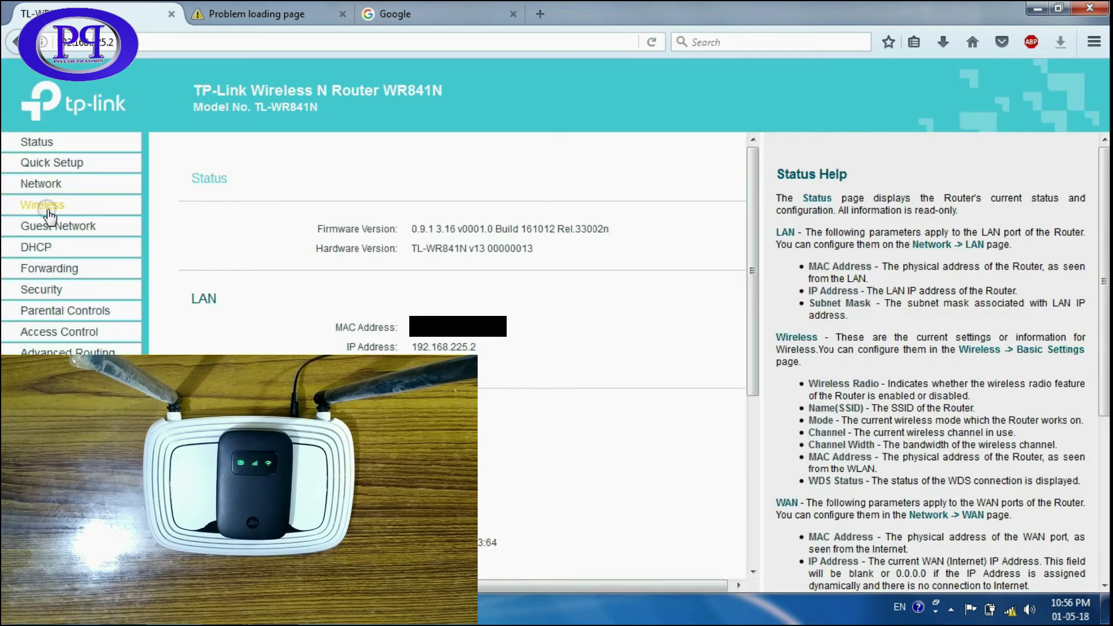
Step: Verify Network > LAN shows 192.168.225.2, then go to the DHCP settings page
left_click(41, 189)
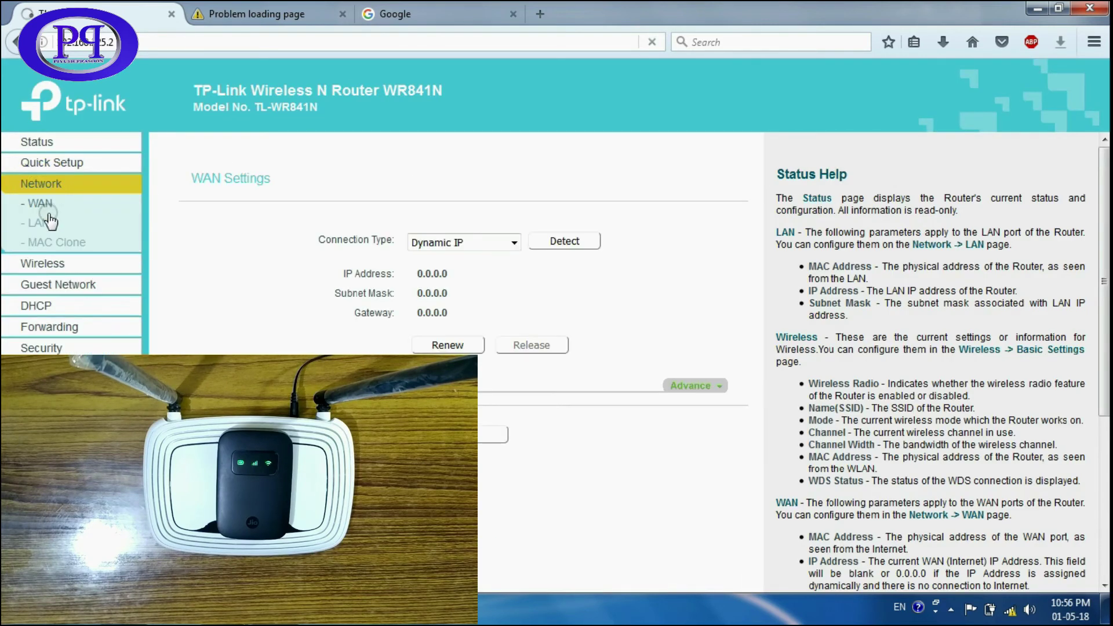
left_click(36, 222)
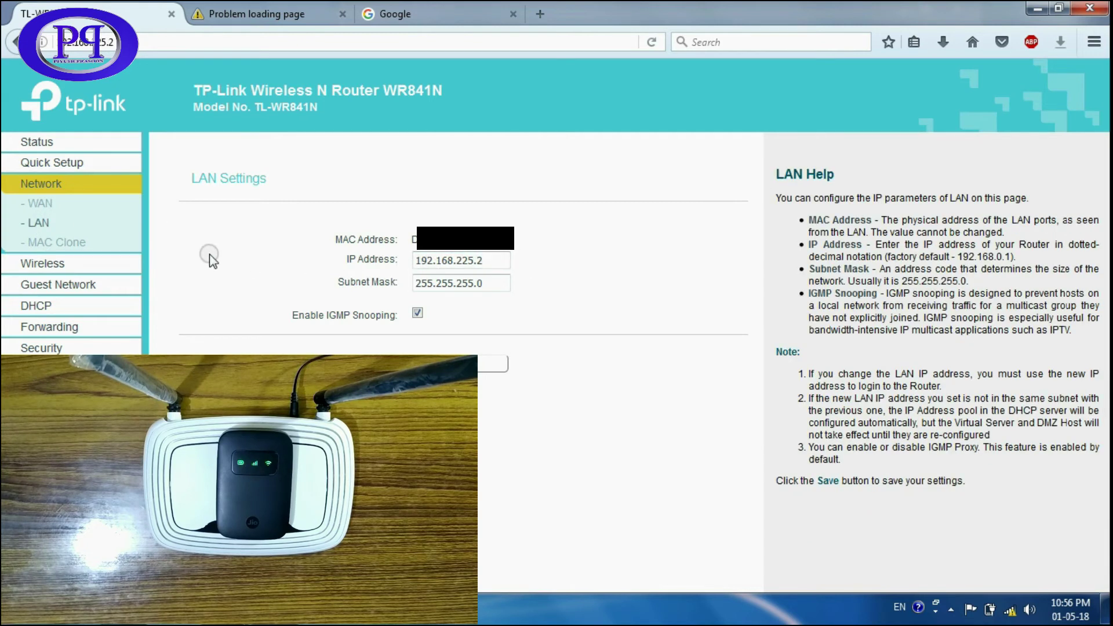
left_click(36, 306)
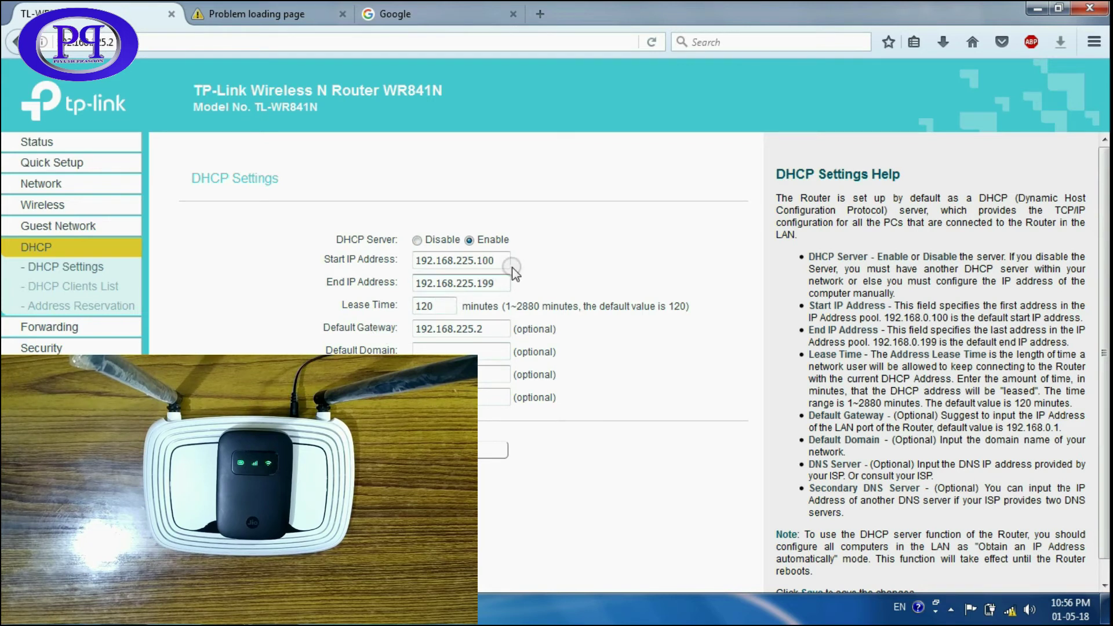
Step: Switch the DHCP server to Disable, leaving pool and gateway 192.168.225.2 unchanged
left_click(418, 240)
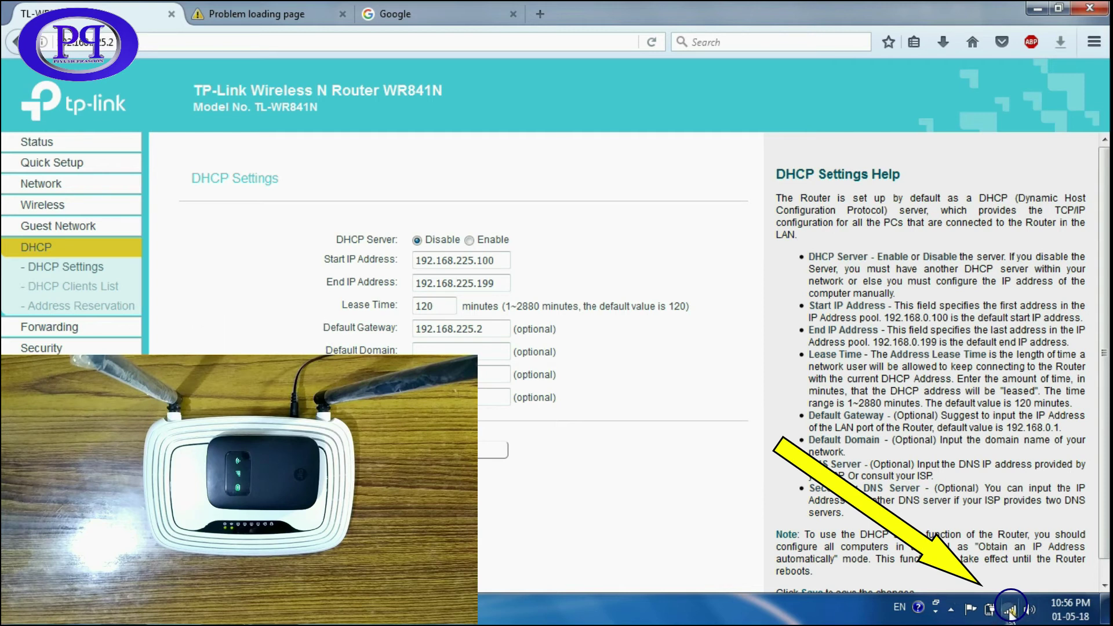
mouse_move(1009, 612)
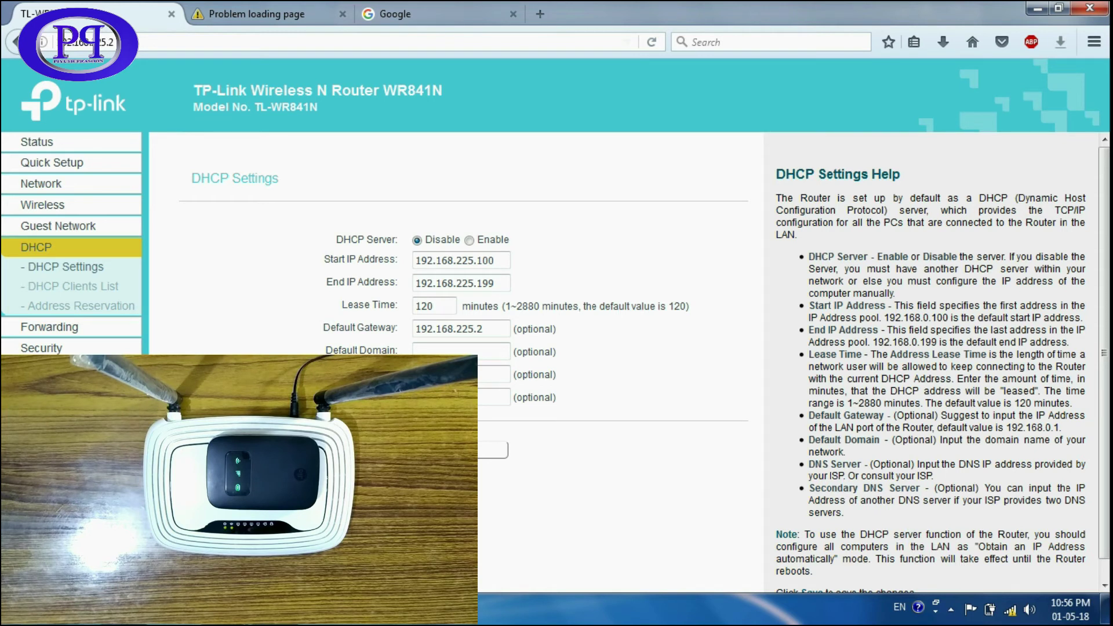
Step: Start a continuous 'ping google.com -t' in a new Command Prompt
left_click(438, 257)
key("super+r")
type("cmd")
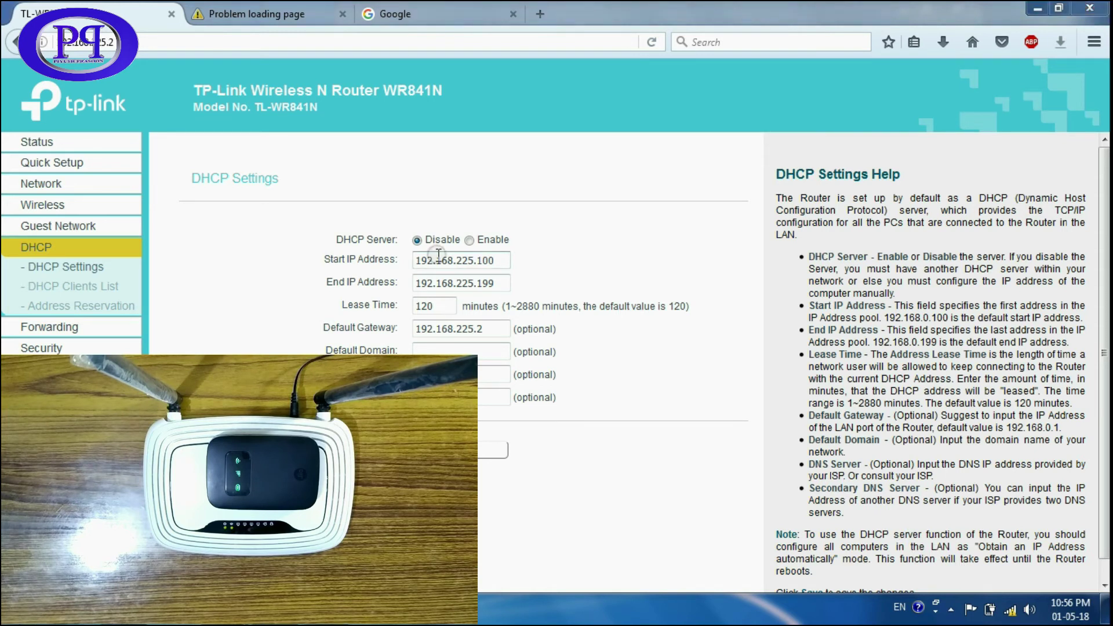
key("Return")
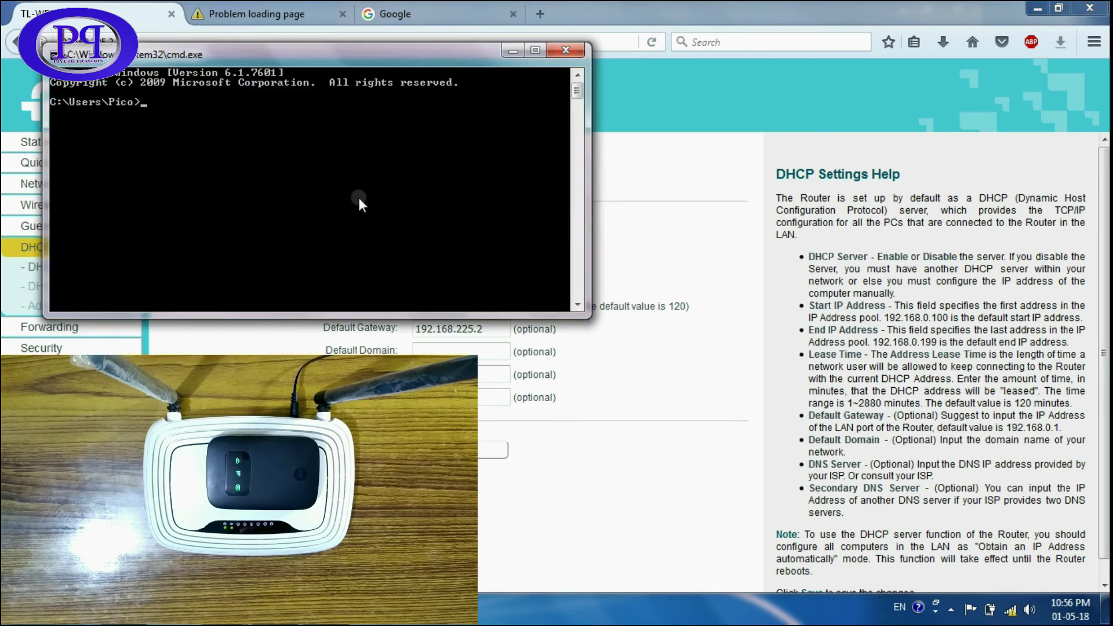
type("ping google.com -t")
key("Return")
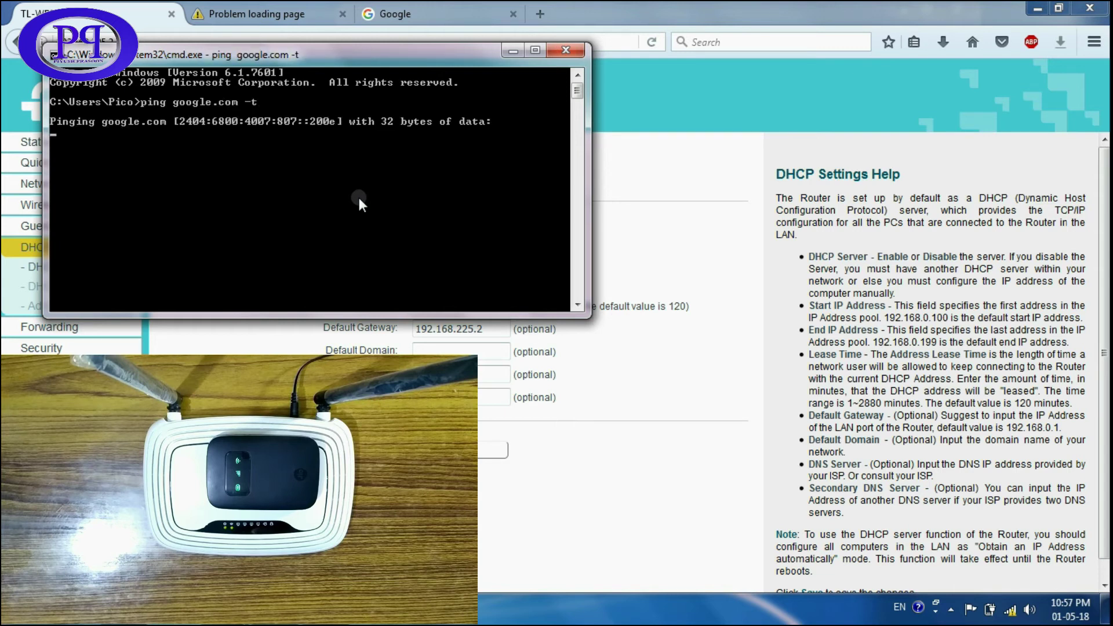
Step: Check the connected wireless network, then stop the ping to show statistics (26/27 replies, 3% loss)
left_click_drag(277, 54, 678, 68)
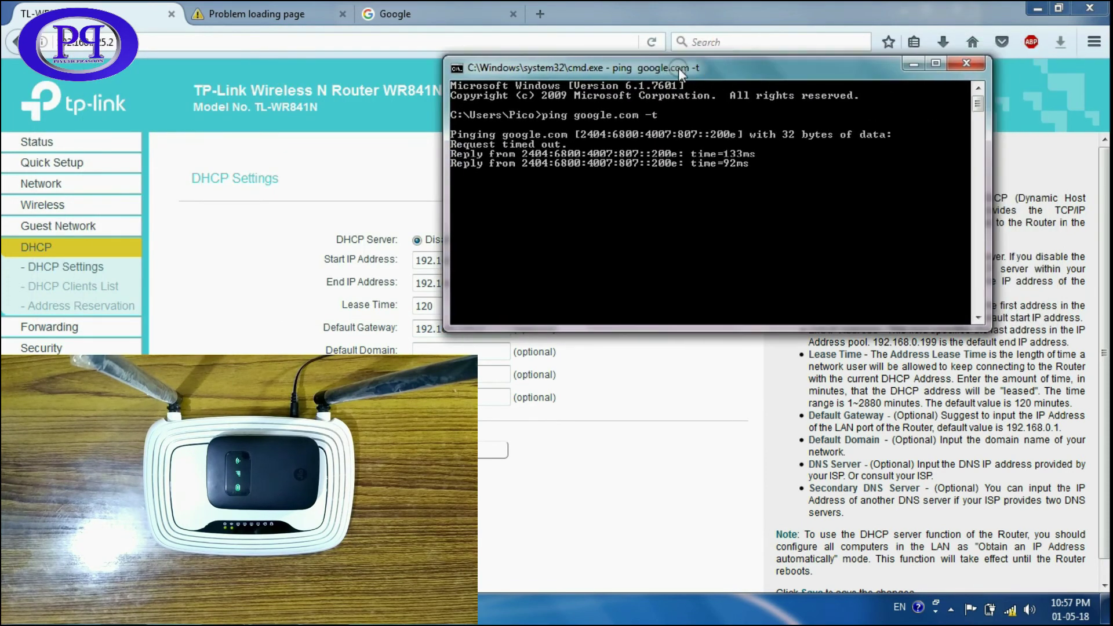
left_click(669, 239)
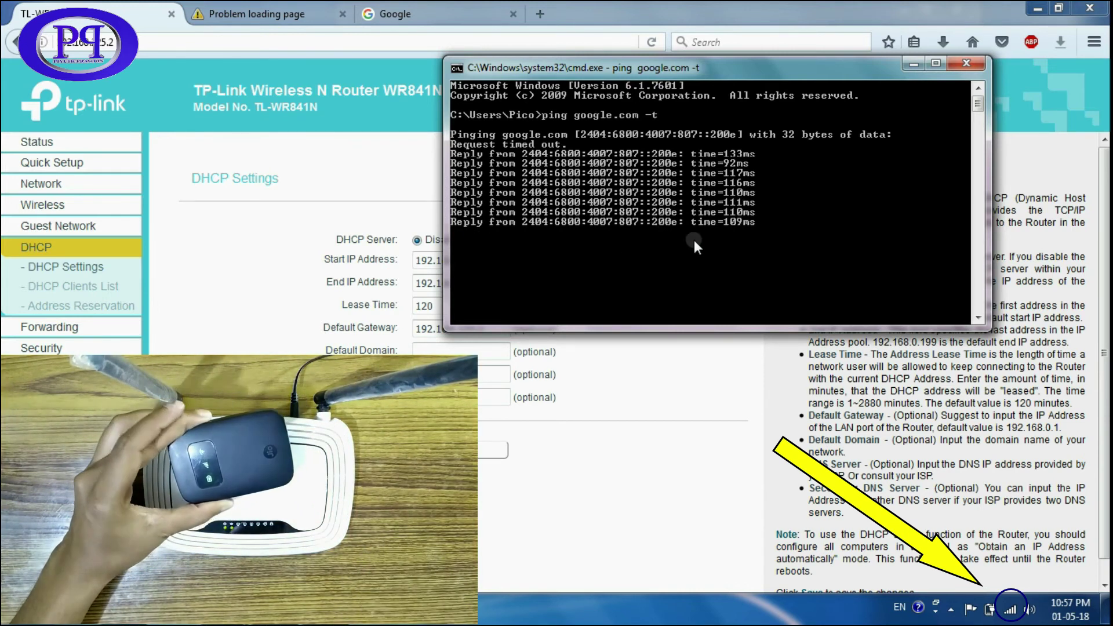
left_click(1011, 614)
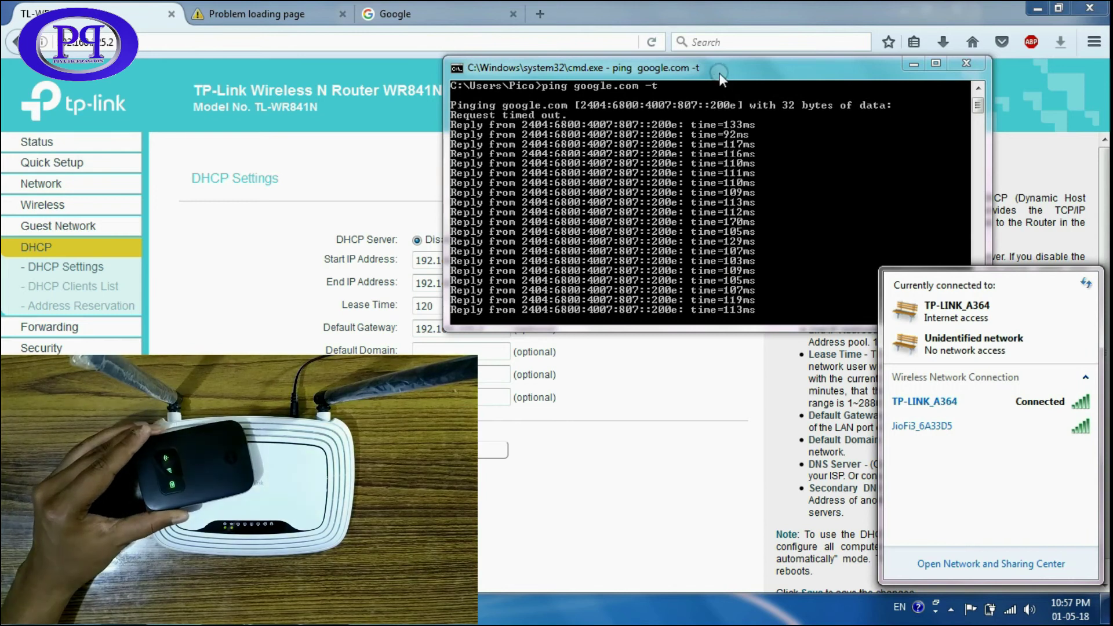
left_click_drag(719, 72, 747, 62)
left_click(814, 178)
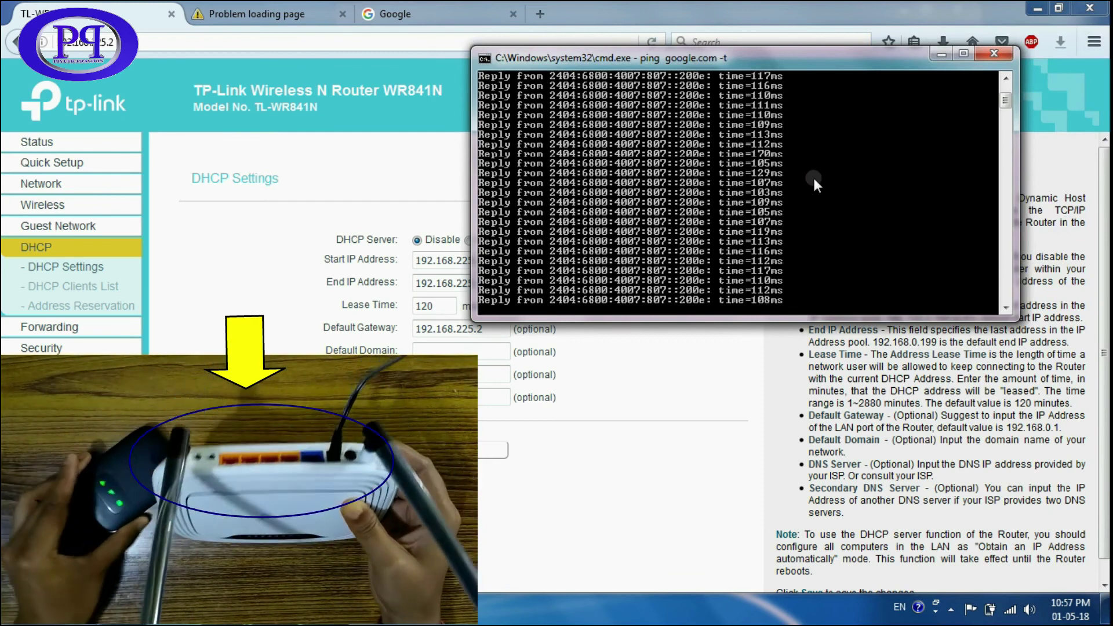
key("ctrl+c")
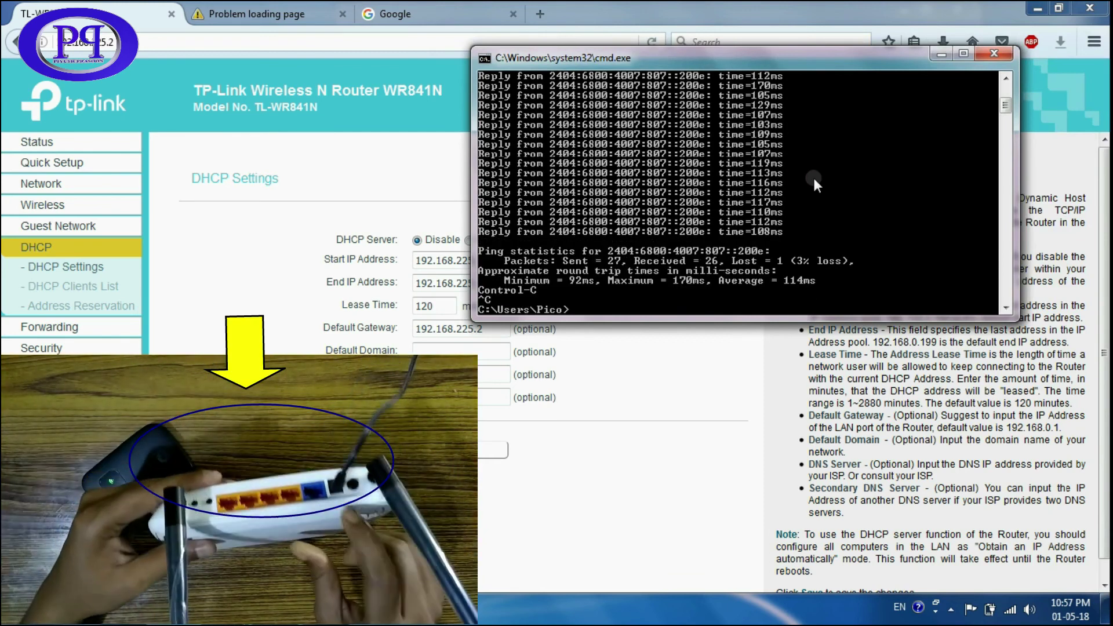
Step: Replace the Google tab with a fresh tab loading google.co.in
left_click(427, 3)
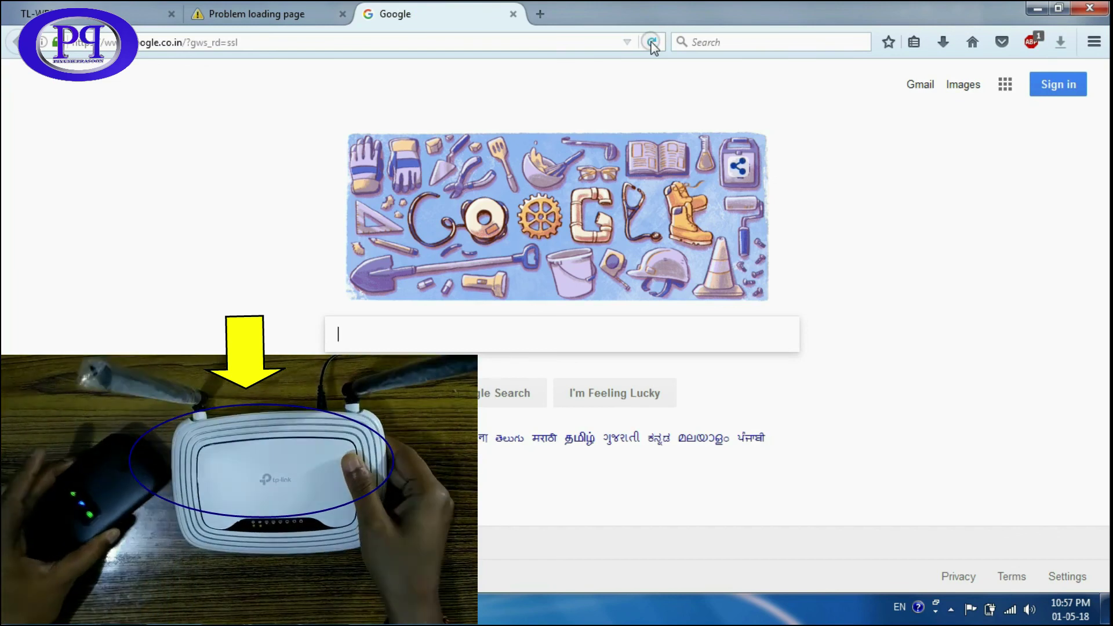
left_click(513, 14)
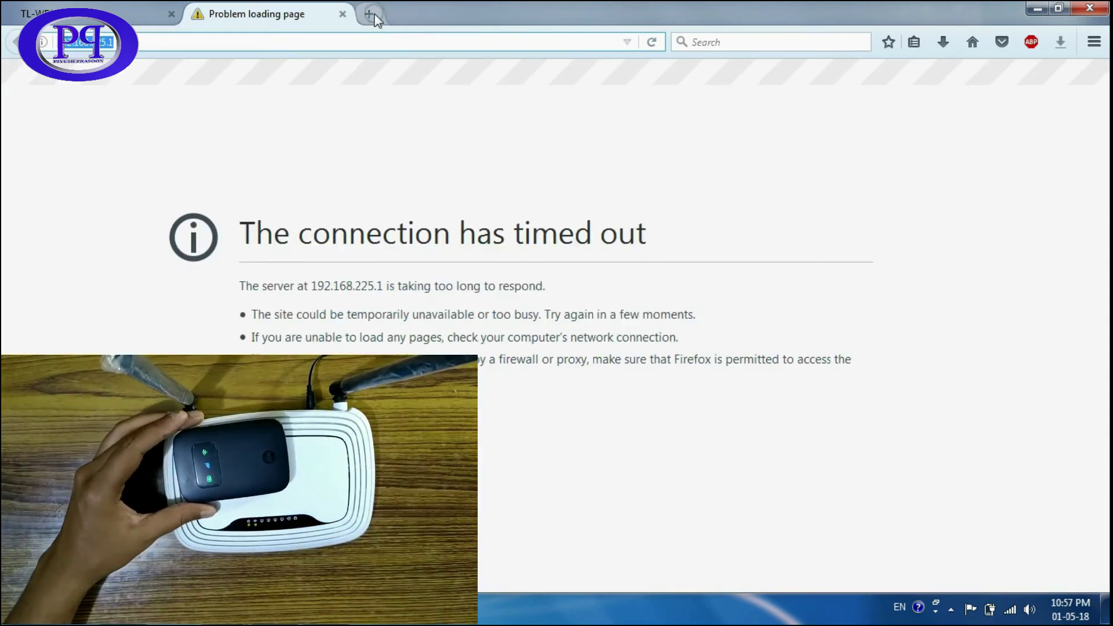
left_click(368, 13)
left_click(401, 44)
type("google.co.in/")
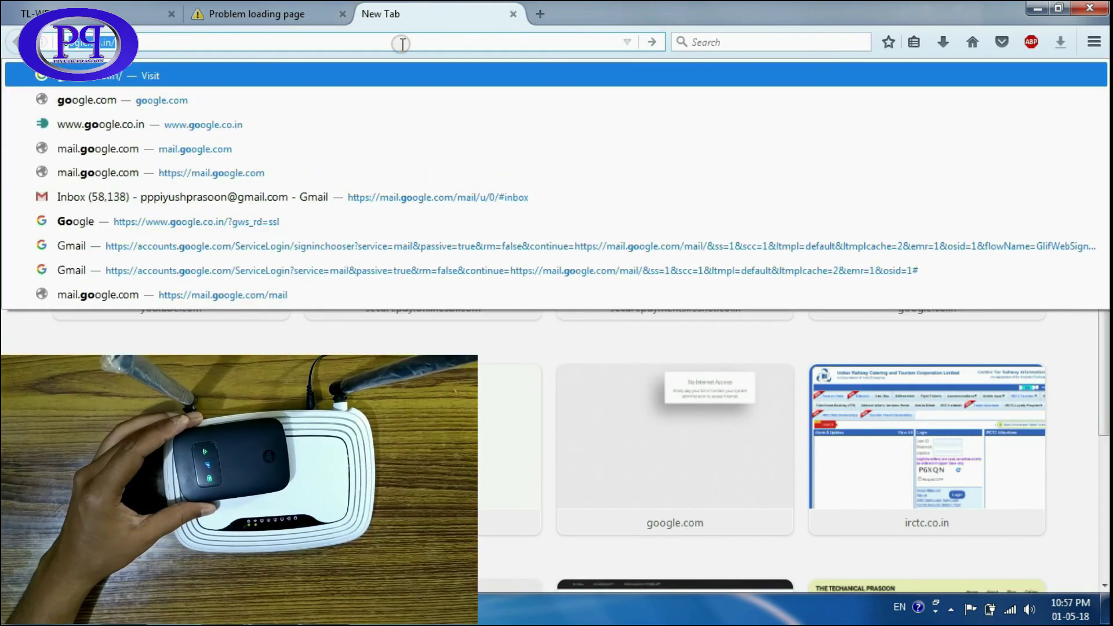
key("Return")
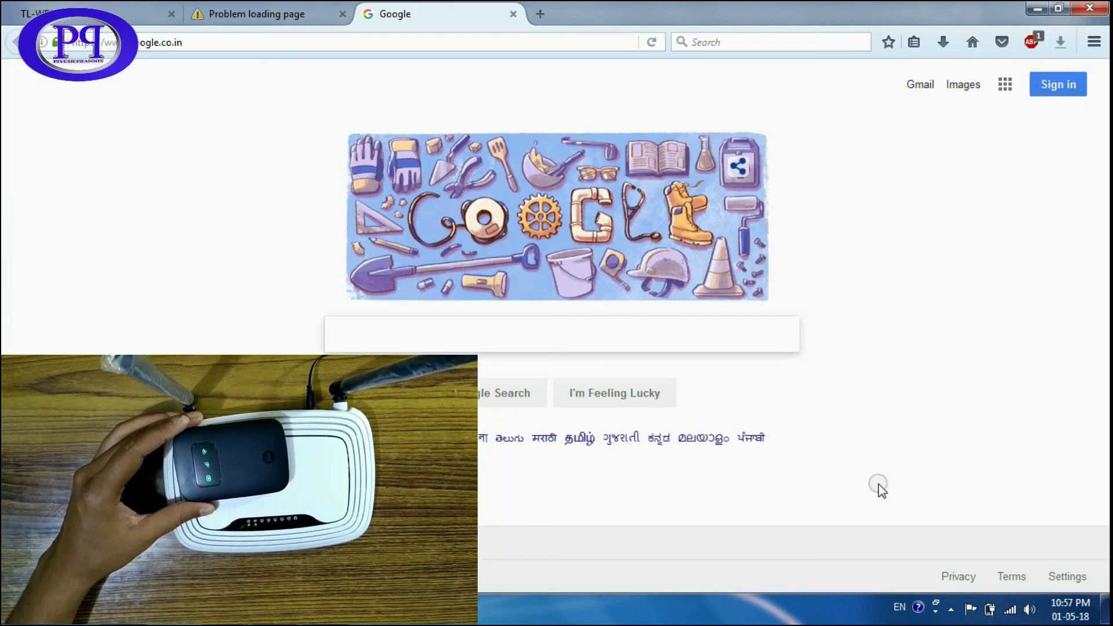
Step: Check in the tray network list that TP-LINK_A364 shows internet access
left_click(1009, 609)
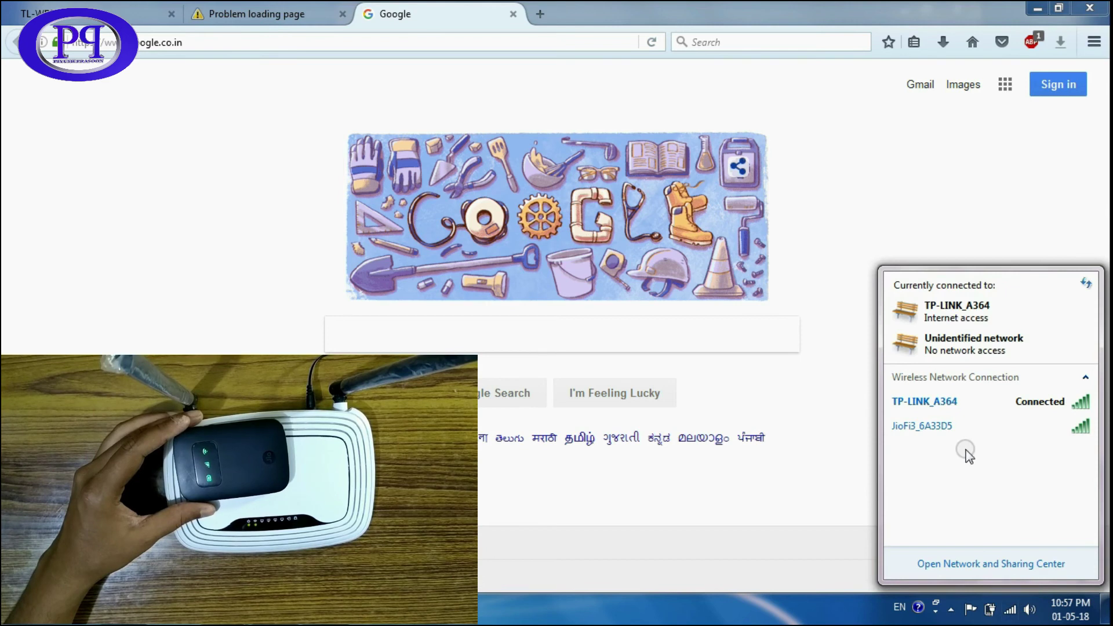
mouse_move(1031, 405)
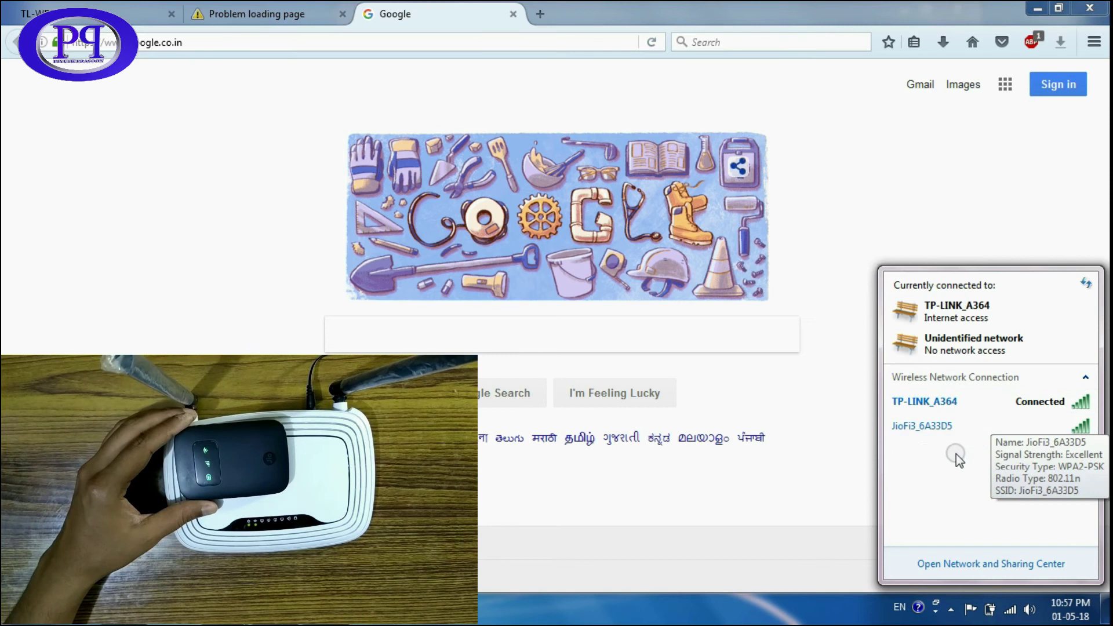
mouse_move(931, 397)
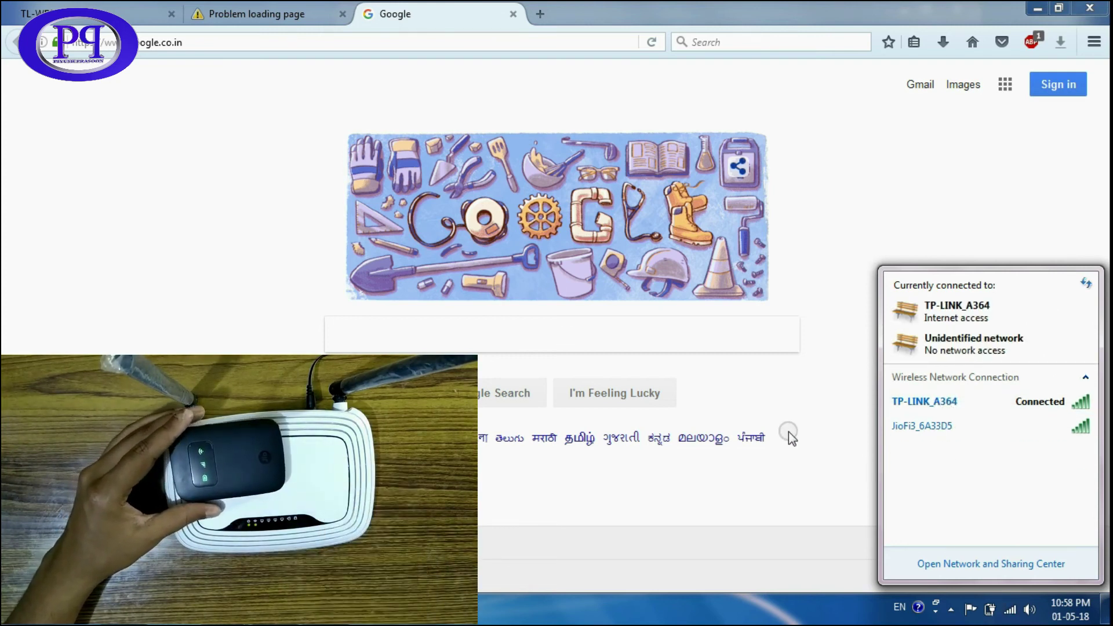
left_click(798, 445)
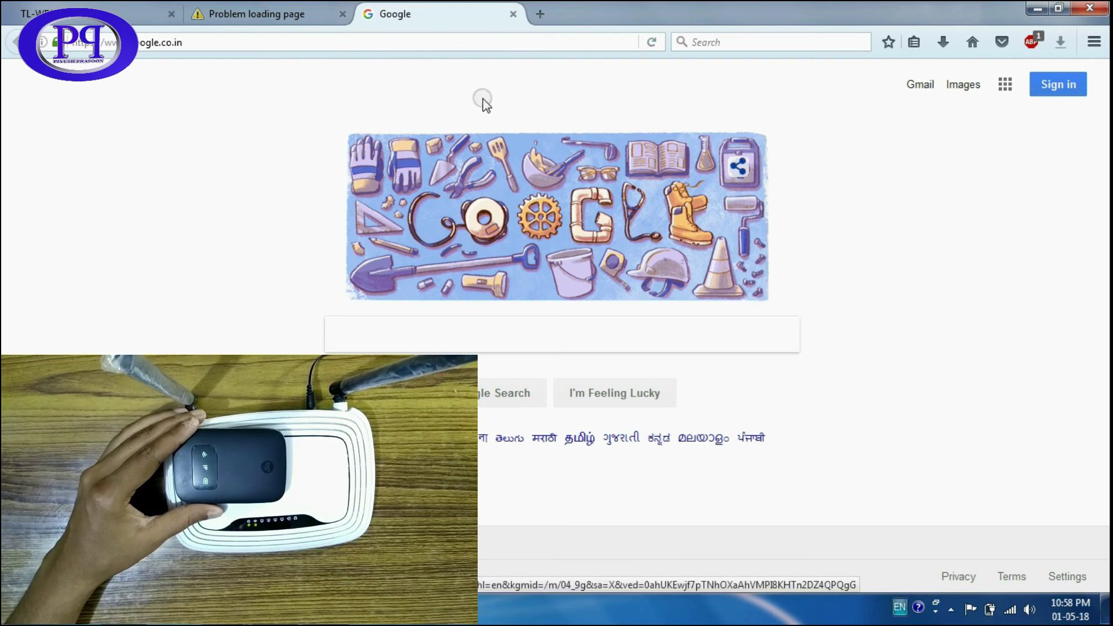
Step: Reload the timed-out 192.168.225.1 tab to bring up the Reliance Wireless Router page
left_click(289, 18)
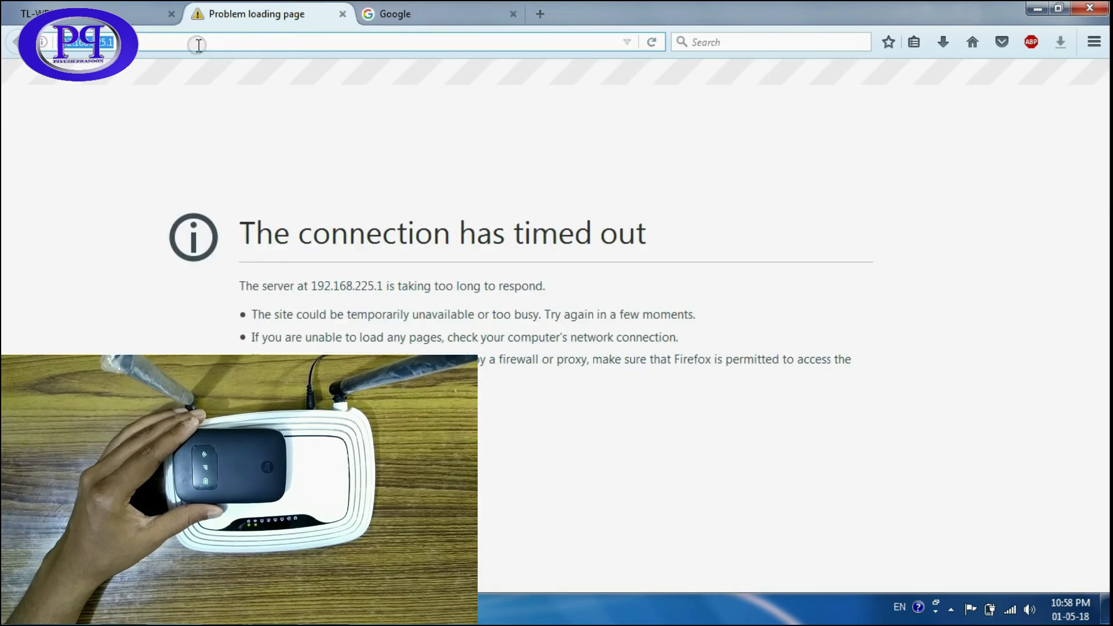
left_click(174, 45)
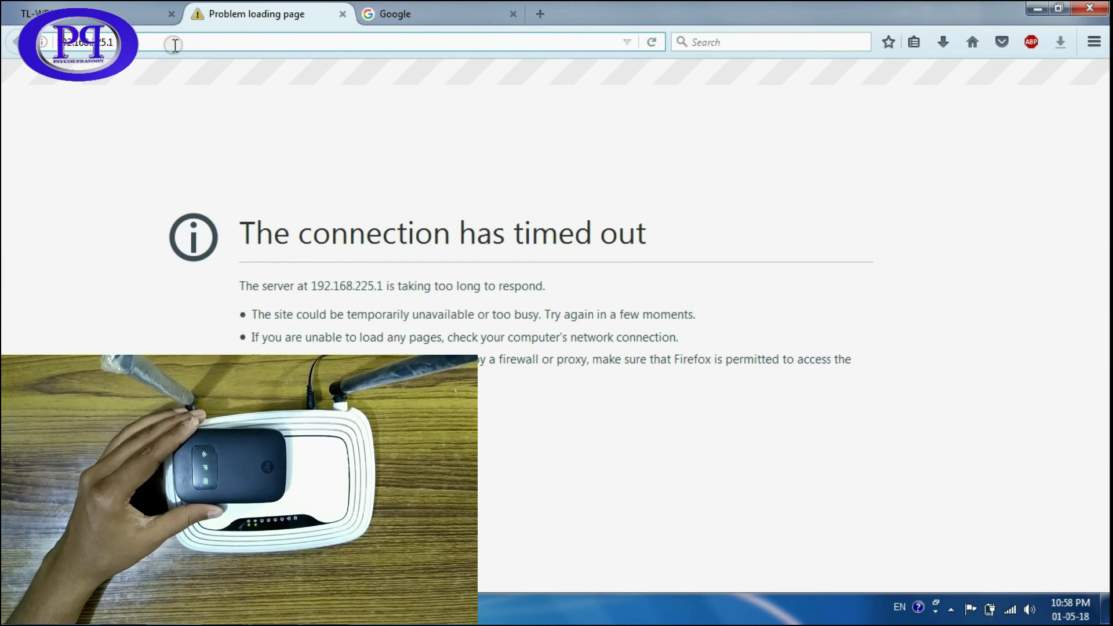
key("Return")
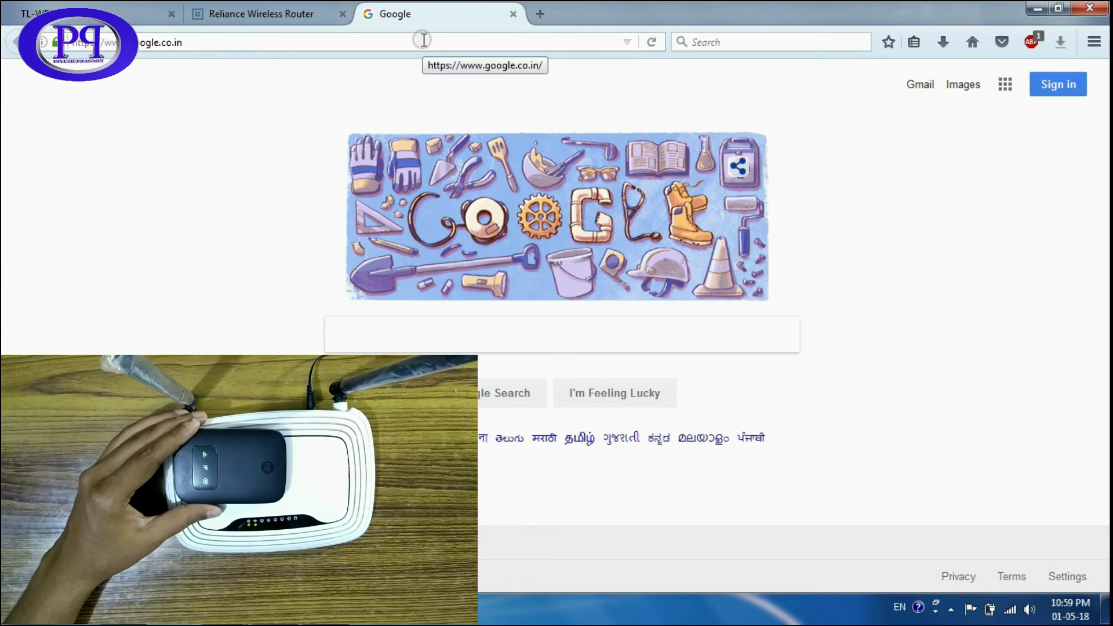
Step: Load youtube.com and scroll through its recommended videos
left_click(423, 39)
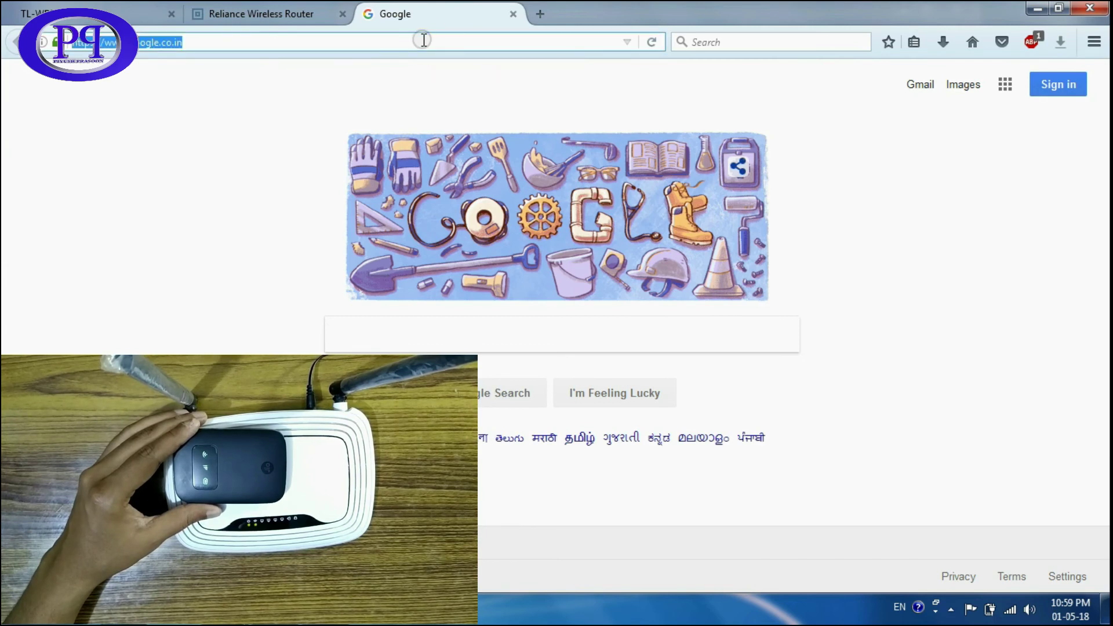
type("youtube.com")
key("Return")
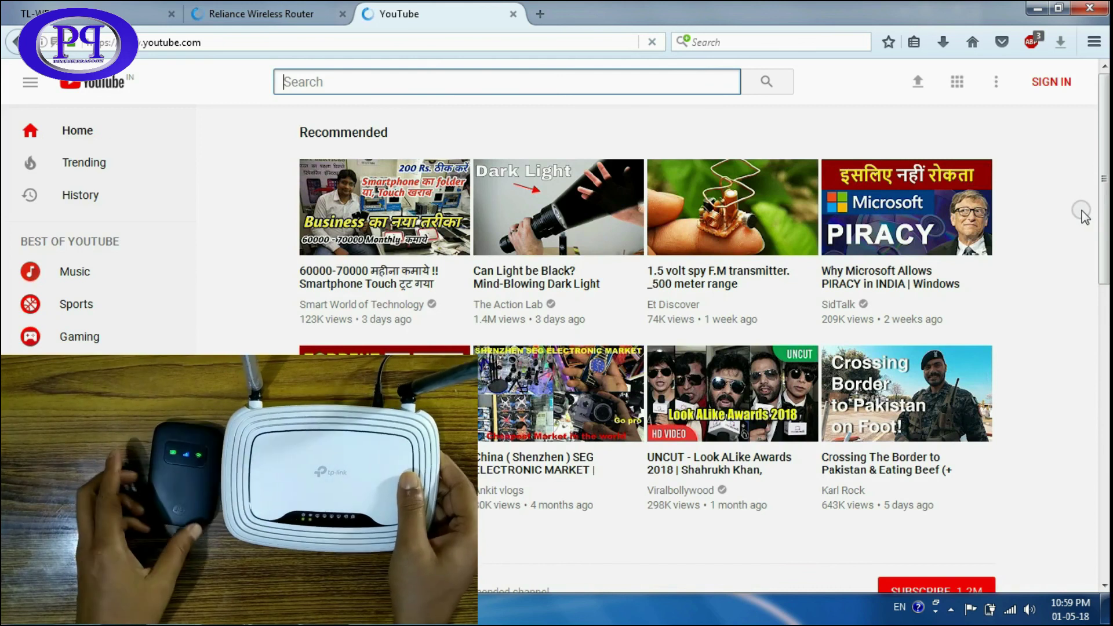
left_click_drag(1099, 168, 1102, 145)
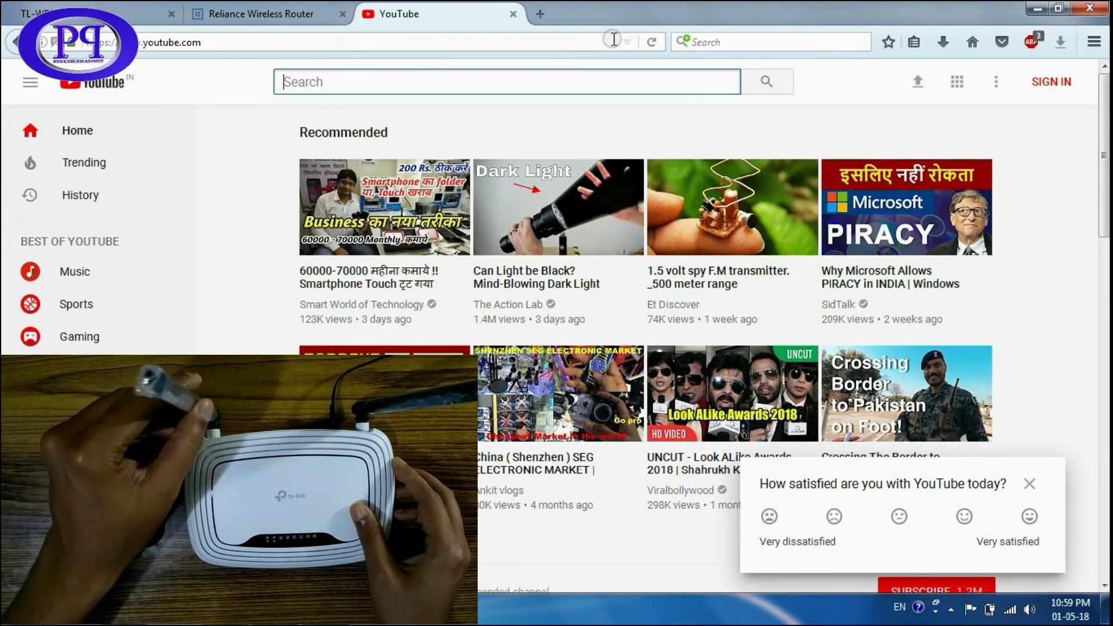